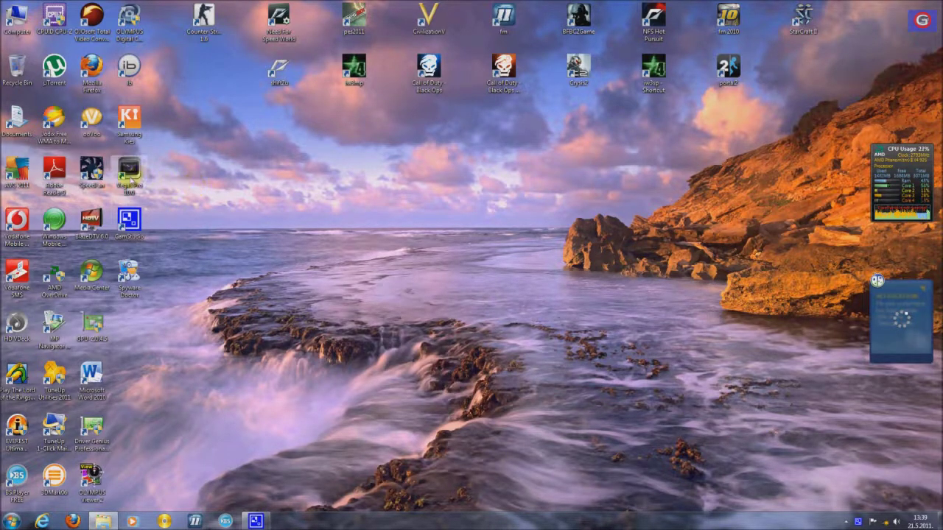
Launch Vegas Pro 10.0 from its desktop icon.
double_click(129, 176)
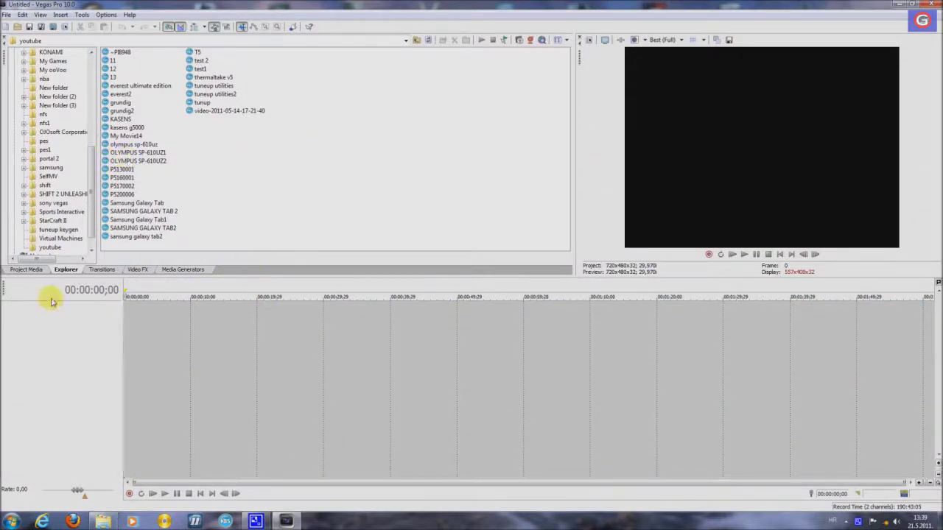
click(33, 270)
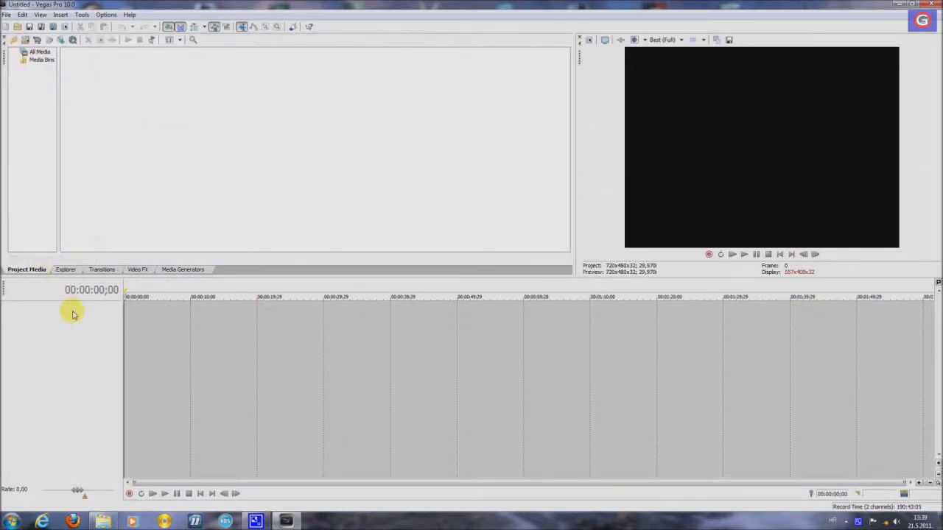
click(66, 270)
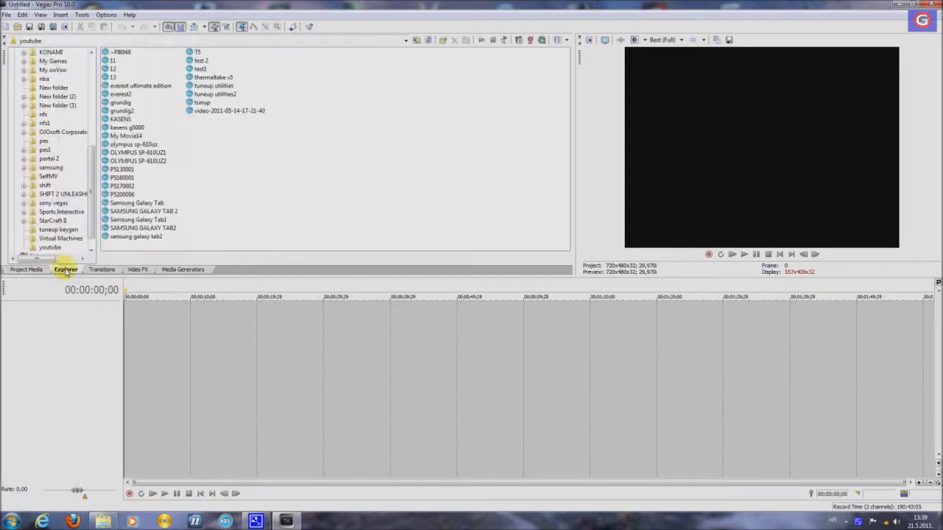
click(104, 270)
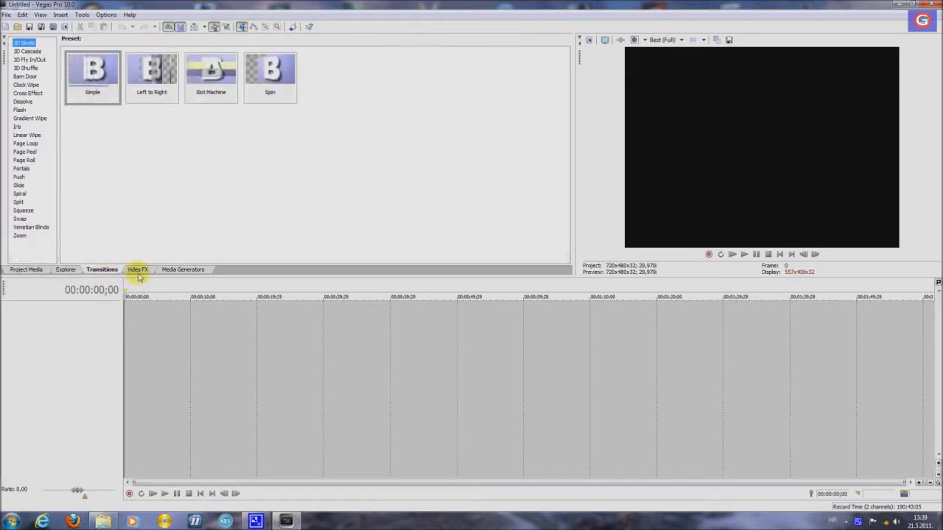
click(137, 270)
click(180, 270)
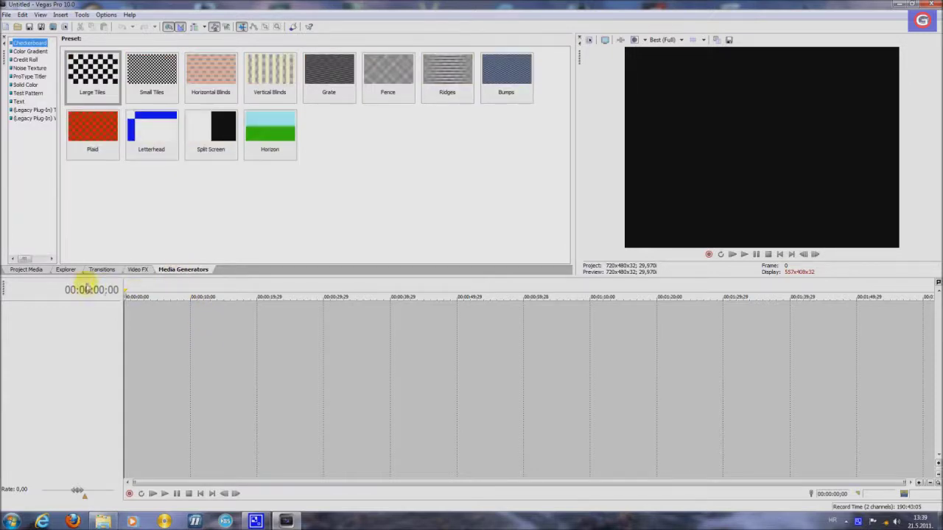
click(67, 269)
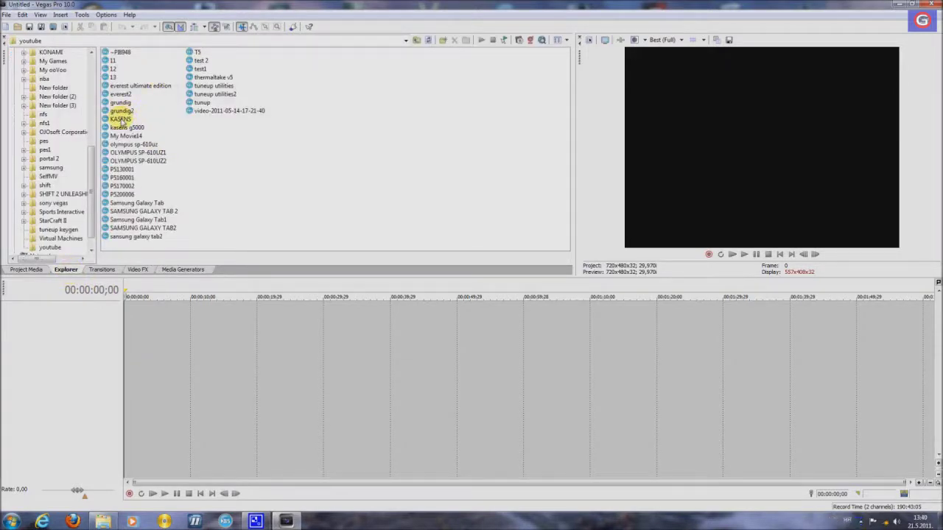
Place the KASENS video at the timeline start and play its opening to preview it.
drag(121, 120, 129, 316)
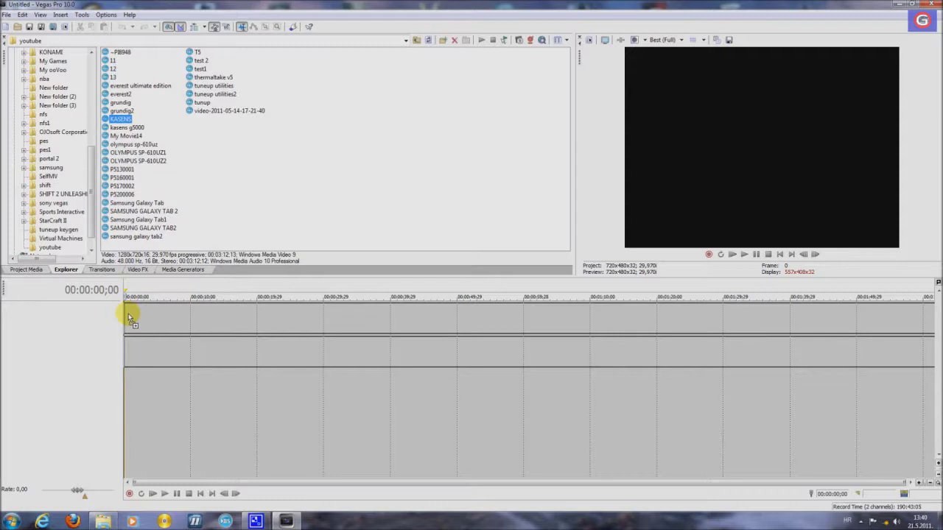
drag(128, 312, 128, 313)
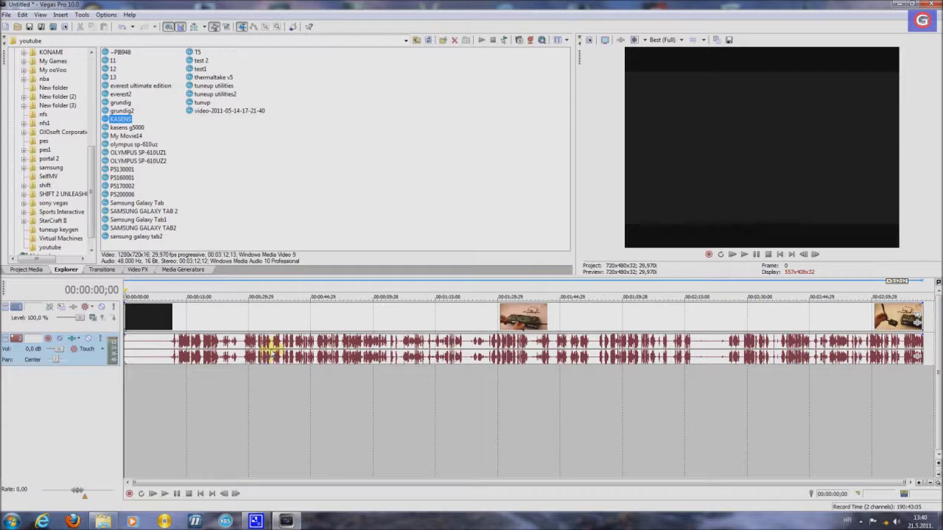
click(165, 493)
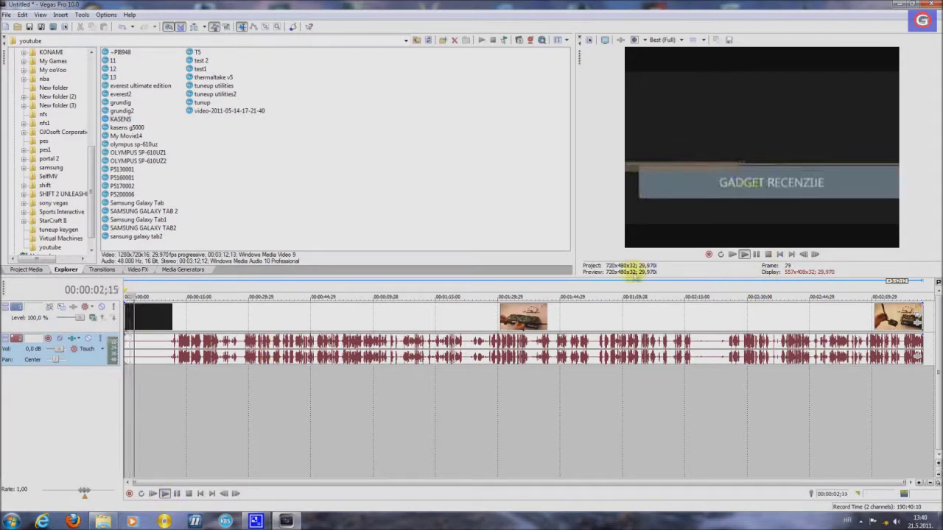
click(188, 493)
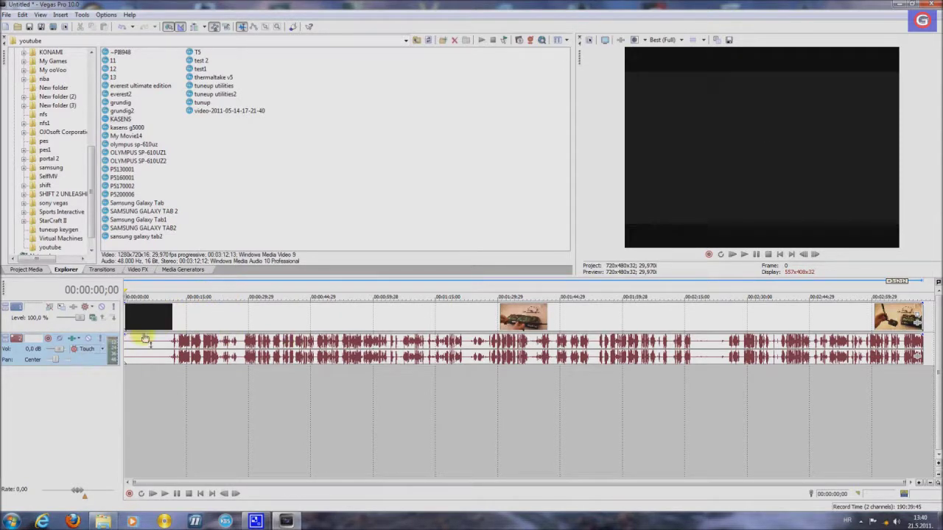
Import 'gadget recenzije logo4' from the Pictures library into Project Media.
click(6, 15)
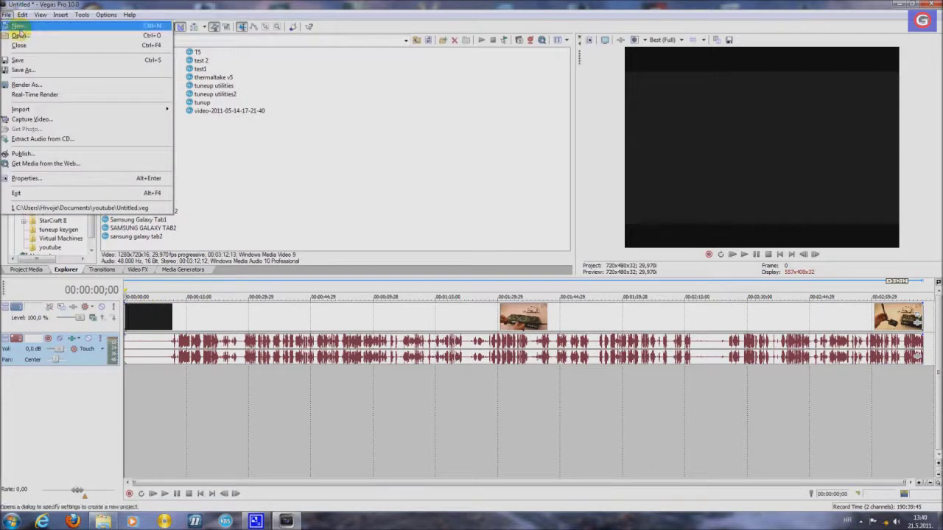
mouse_move(84, 108)
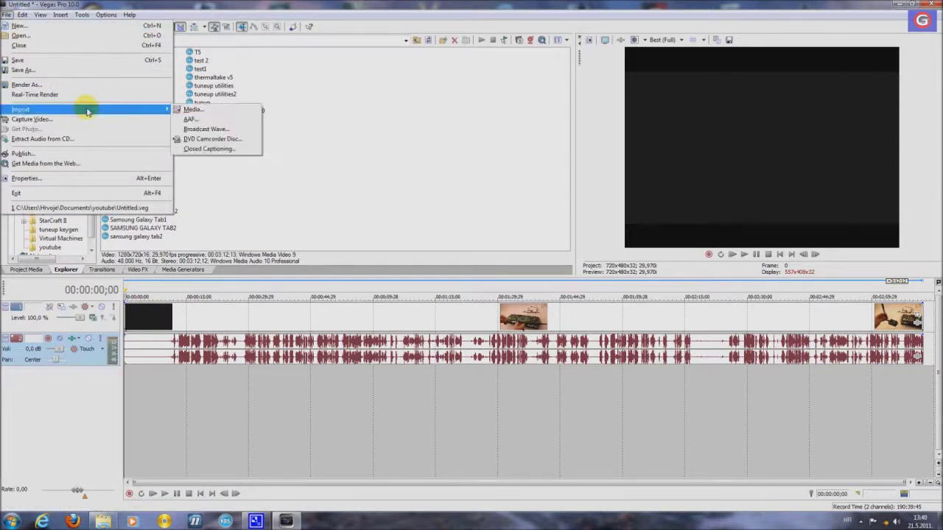
click(190, 109)
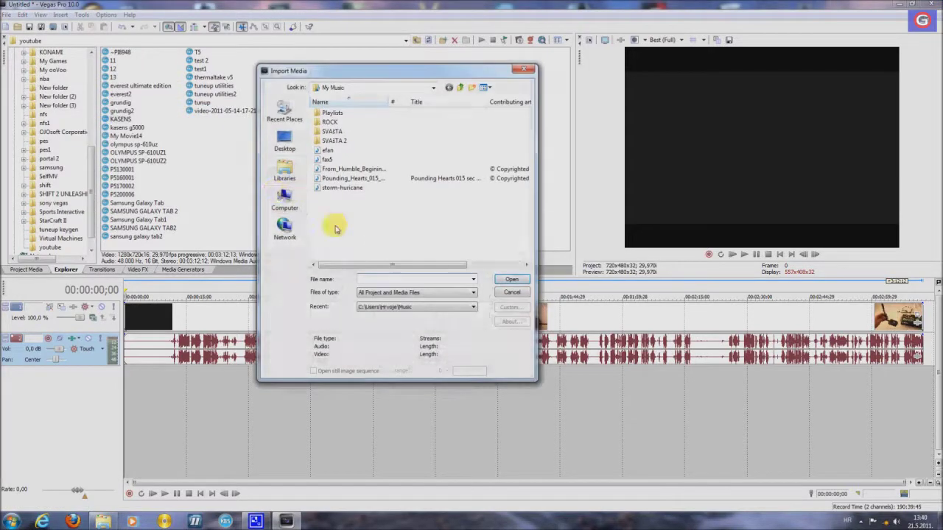
click(283, 173)
double_click(349, 110)
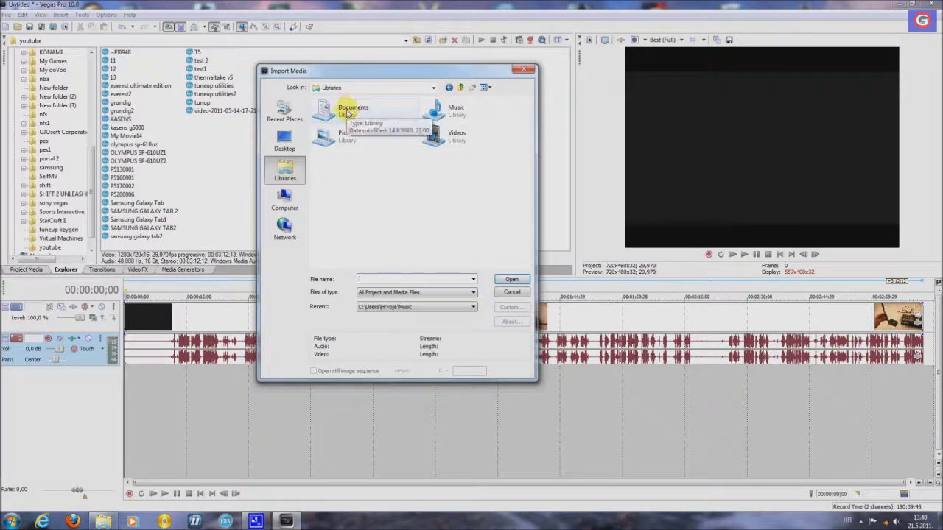
click(460, 88)
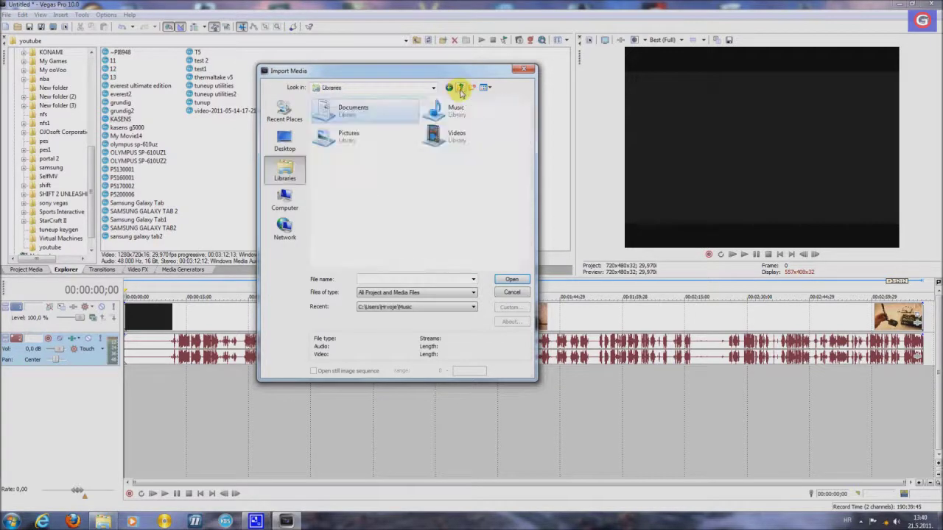
double_click(337, 138)
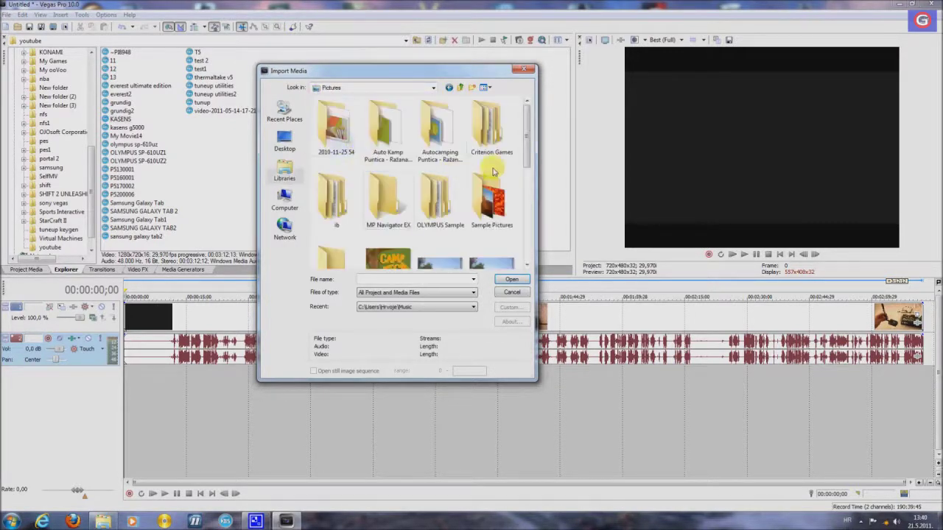
scroll(529, 166, down, 3)
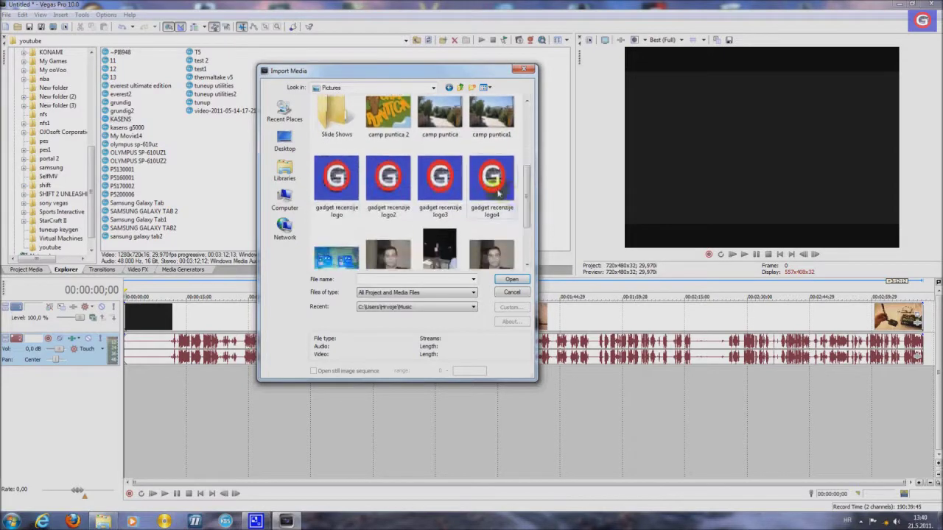
double_click(495, 193)
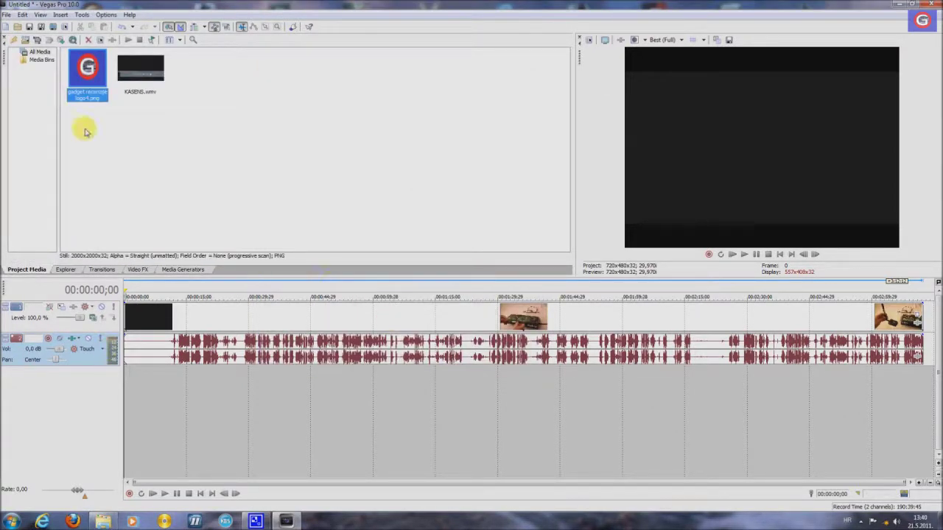
Put logo4.png on a new top video track above KASENS, stretched to the video's full length.
drag(87, 70, 189, 419)
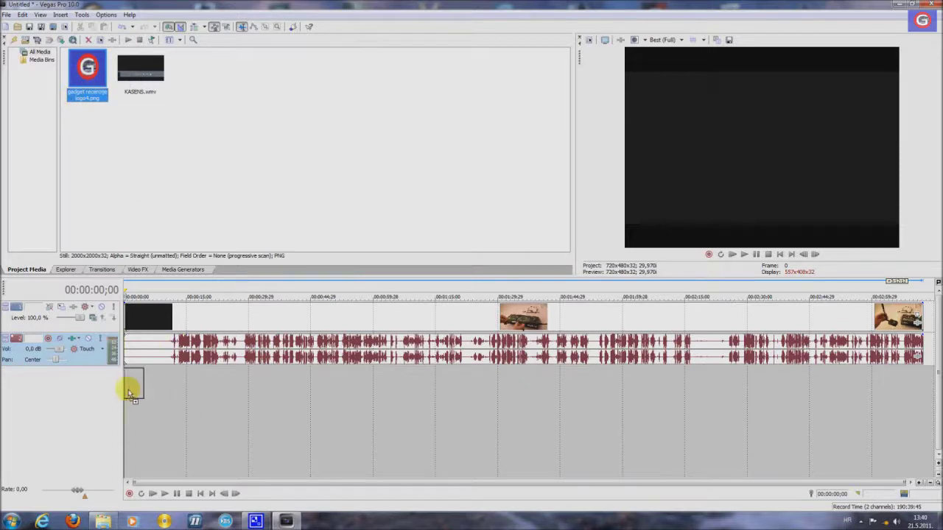
drag(129, 393, 129, 395)
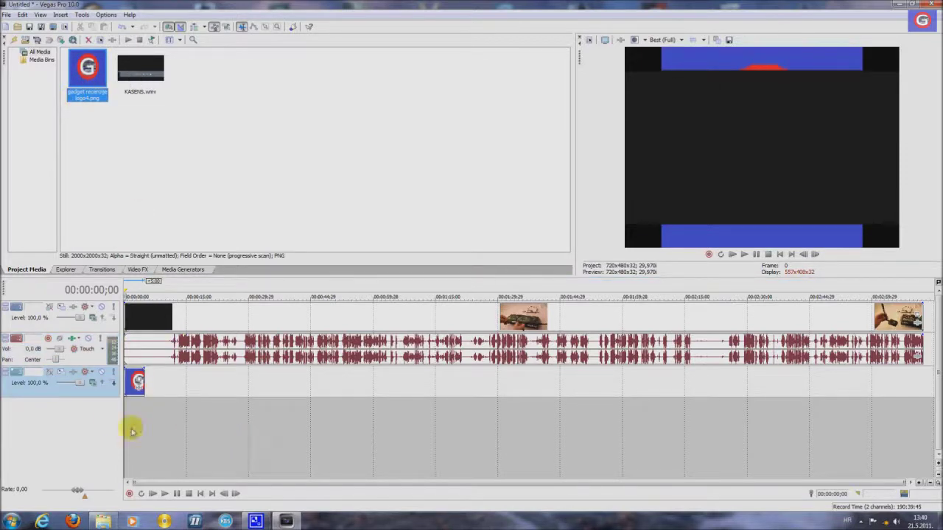
click(65, 391)
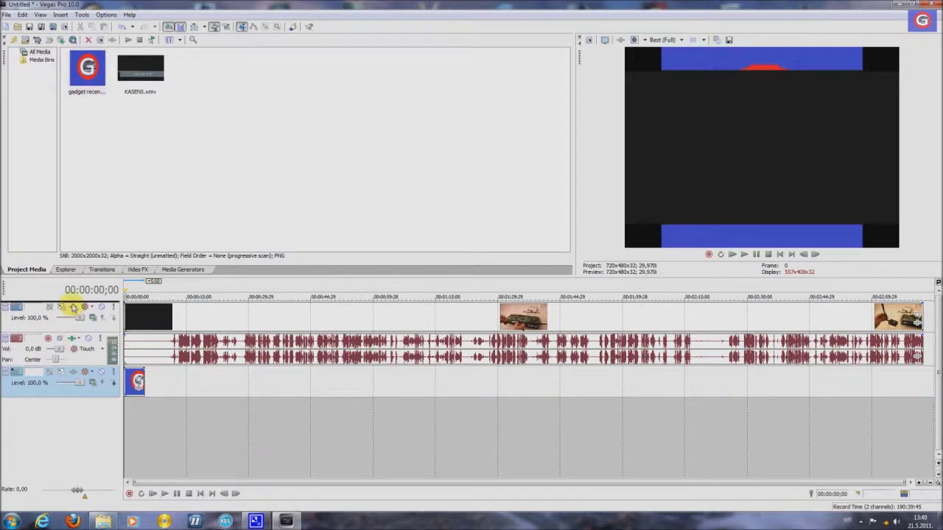
drag(74, 308, 73, 309)
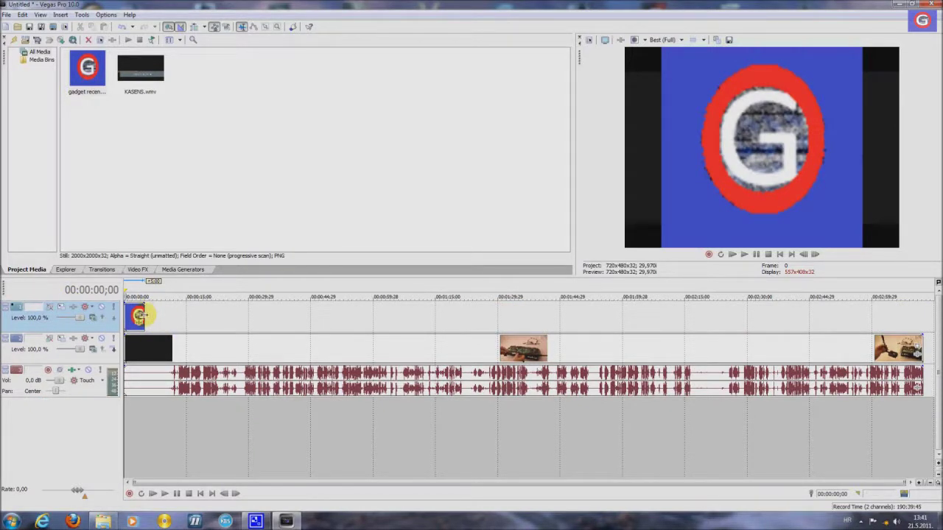
drag(142, 315, 821, 316)
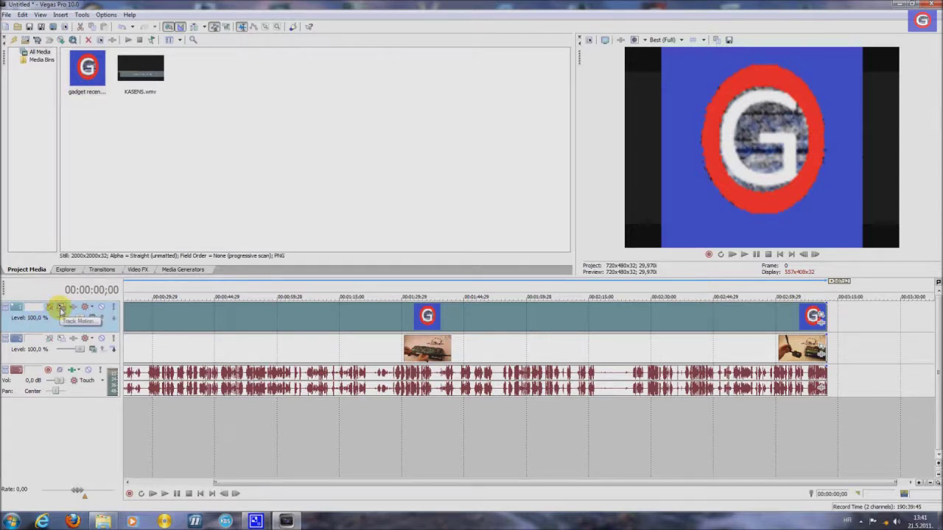
In Track Motion, shrink the logo to 42.13 × 28.09 and move it to the top-right corner.
click(61, 310)
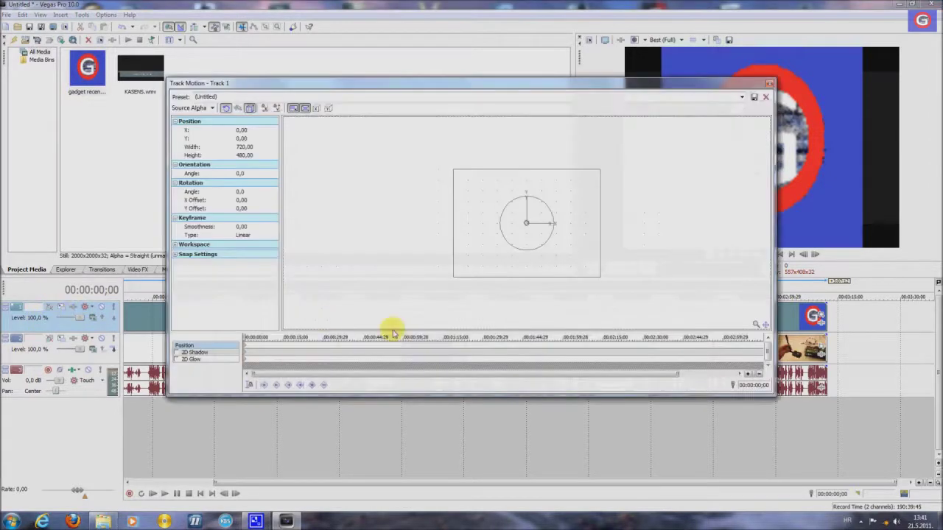
drag(528, 225, 596, 188)
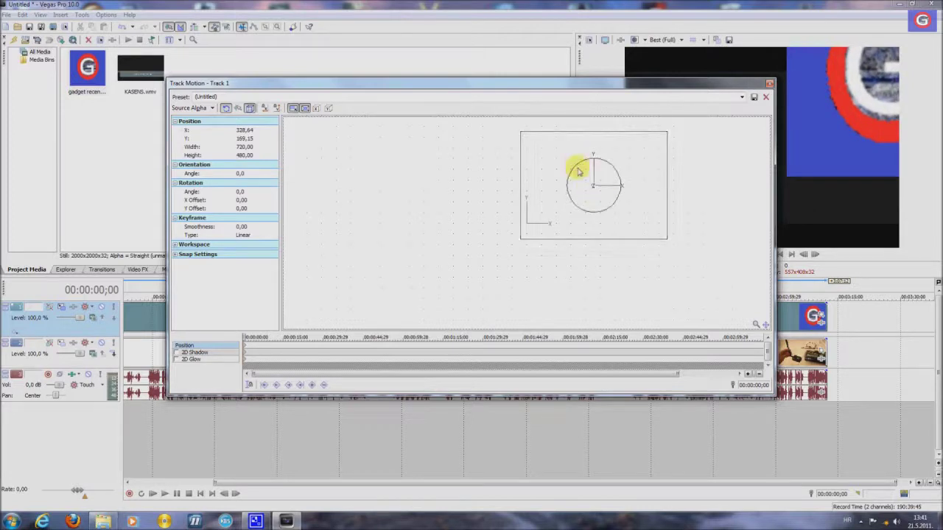
scroll(599, 182, up, 3)
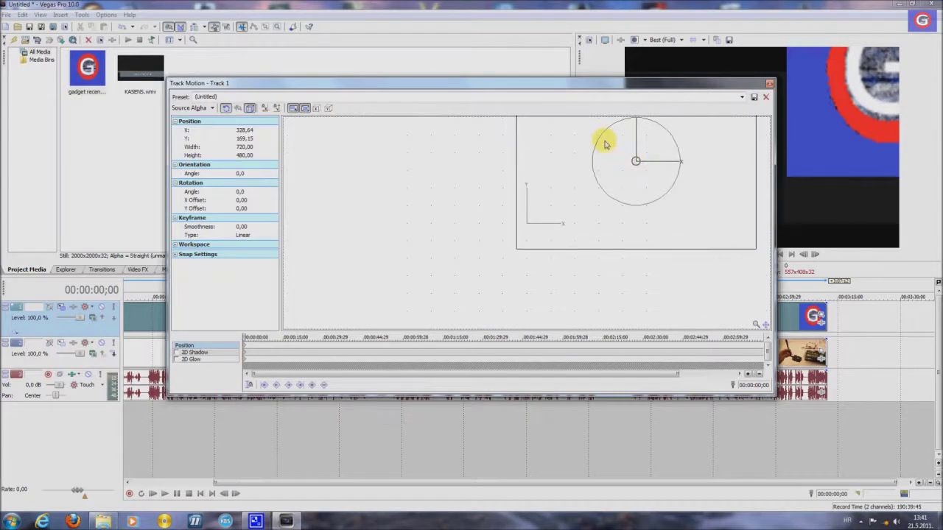
scroll(604, 140, down, 3)
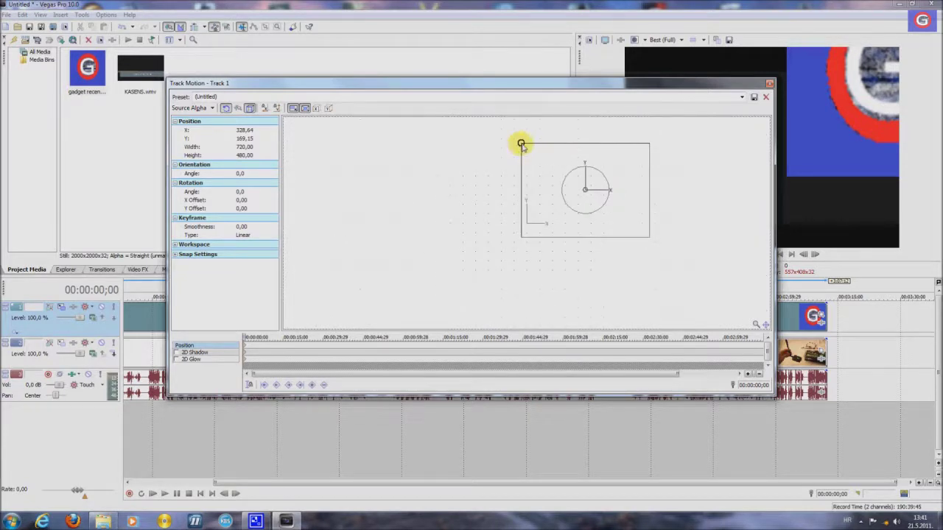
drag(520, 144, 584, 186)
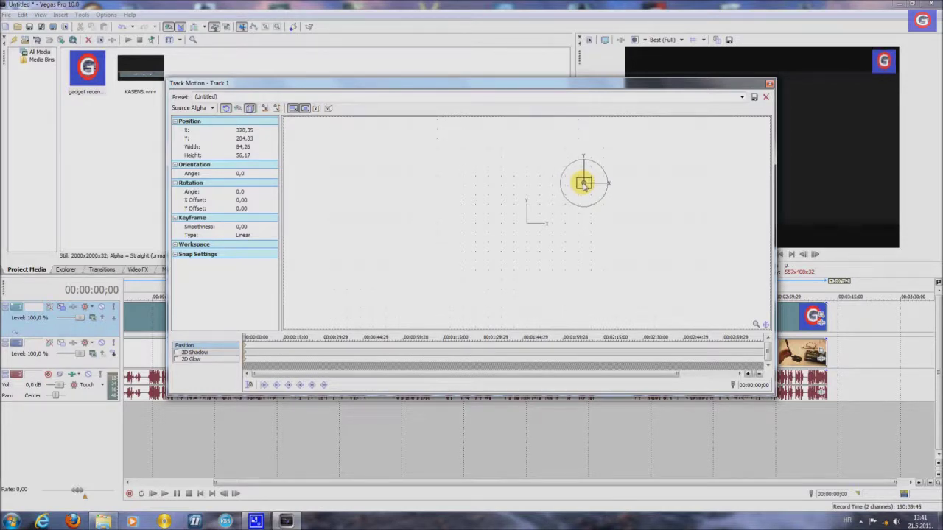
scroll(580, 184, down, 2)
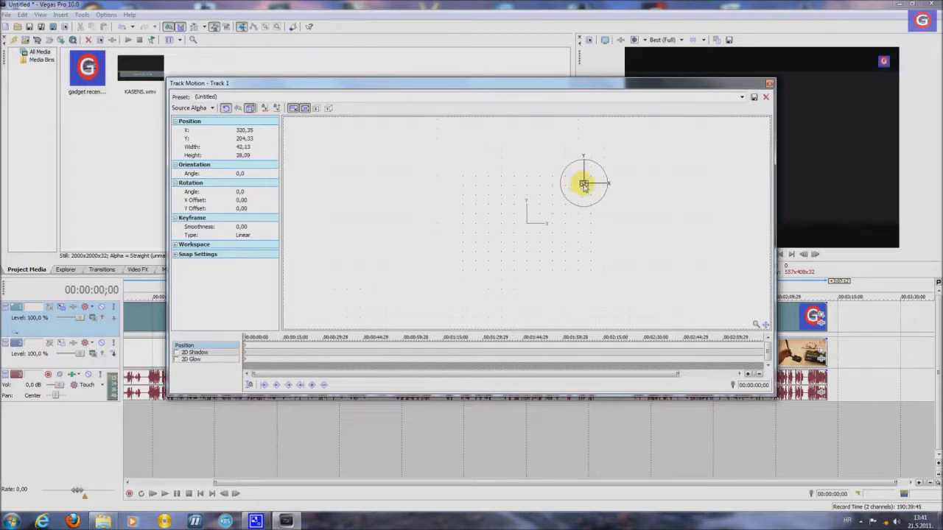
drag(583, 184, 588, 184)
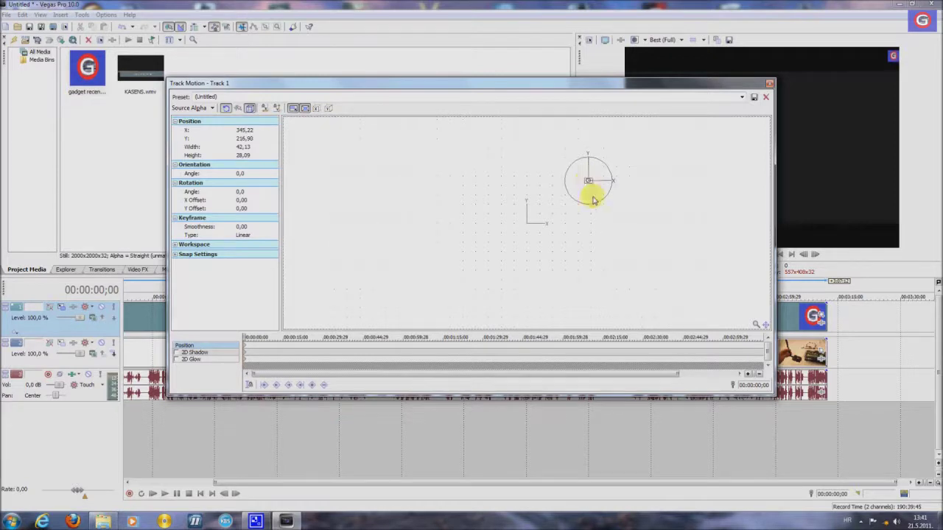
Set the logo track's opacity level to 53.1%.
click(768, 84)
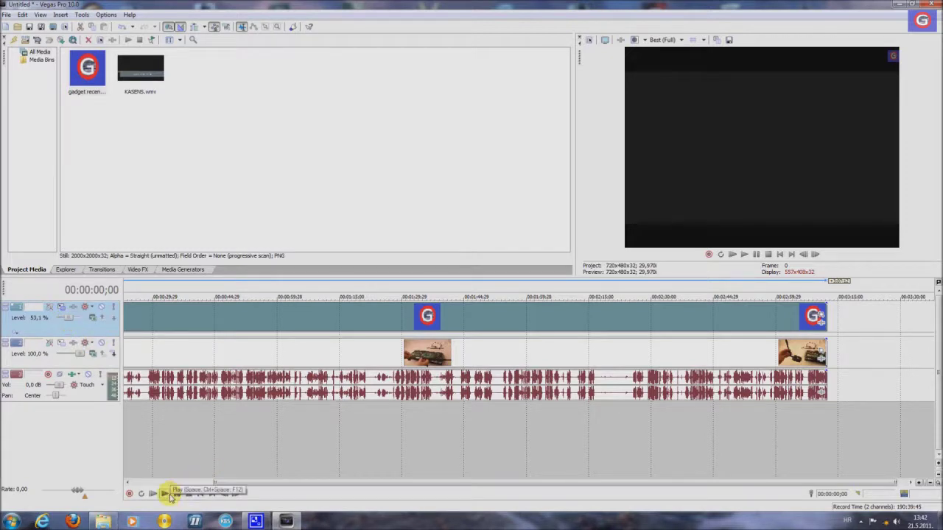
drag(217, 484, 135, 481)
click(131, 476)
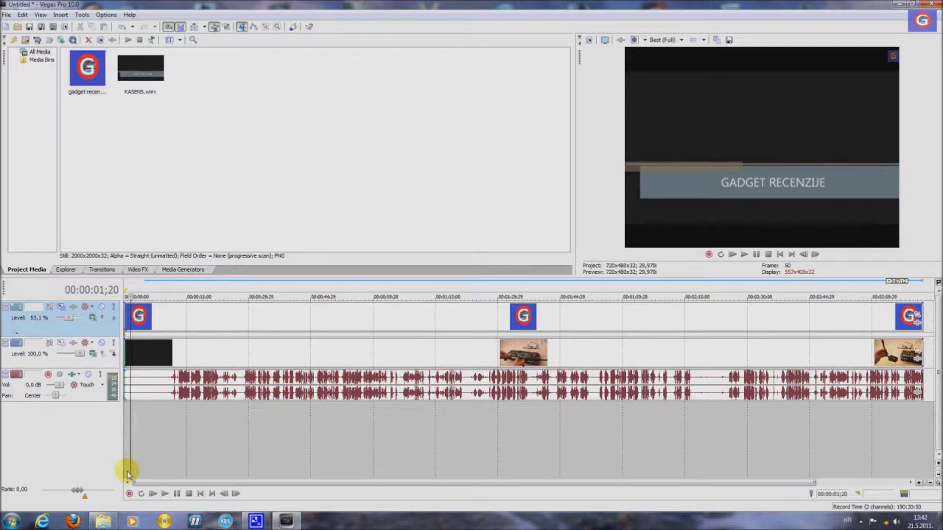
Preview the project from the start, then bring up Event Pan/Crop for the KASENS clip.
key(Home)
click(164, 493)
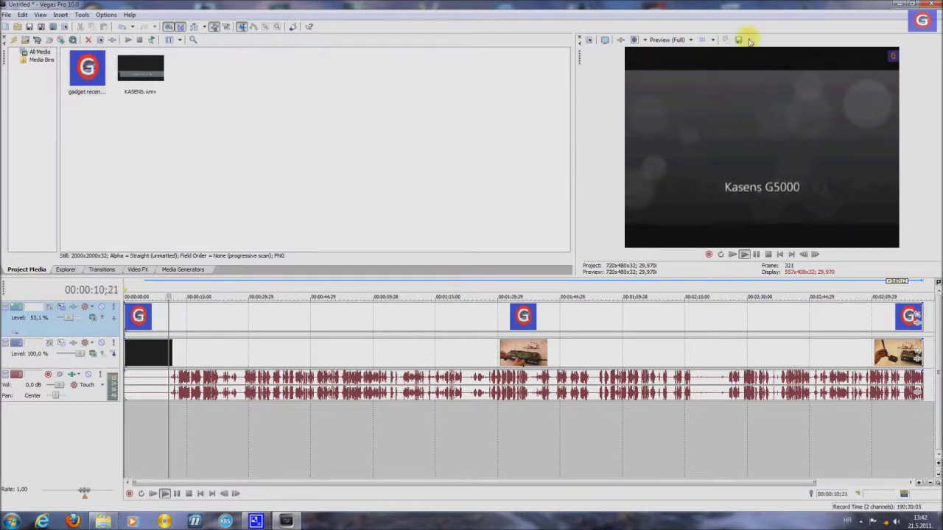
click(188, 493)
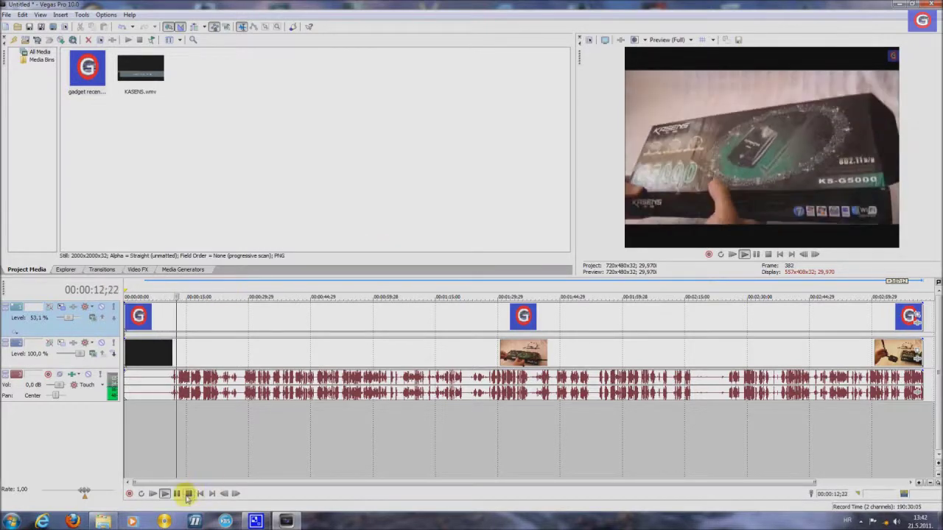
drag(391, 484, 613, 486)
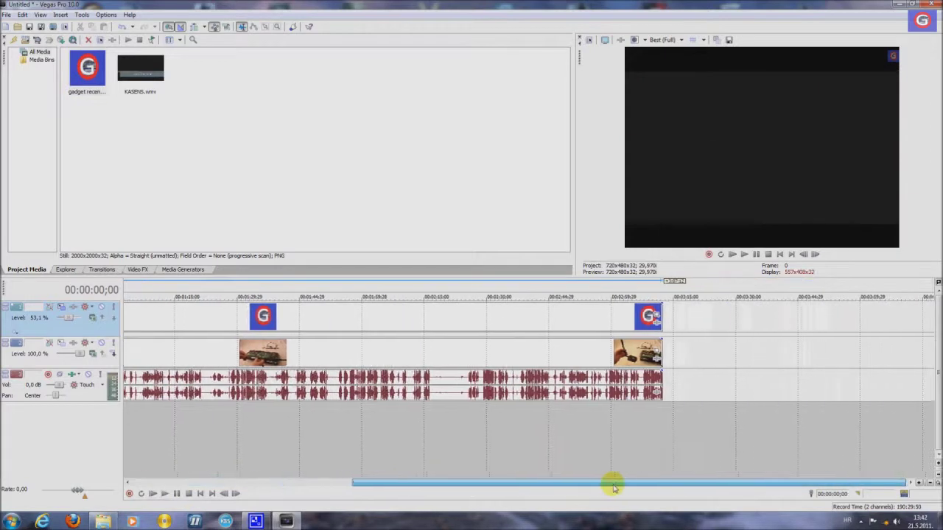
click(657, 355)
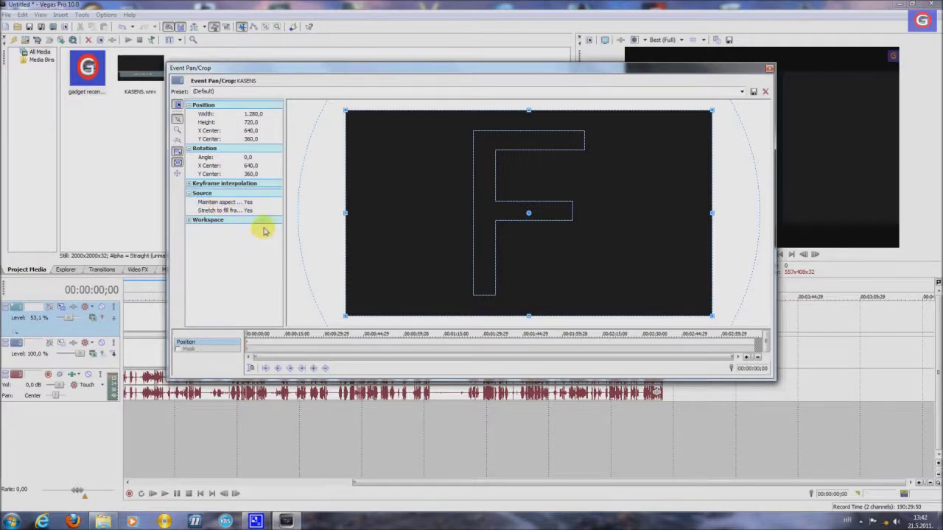
Set the KASENS clip's Maintain aspect ratio to No and close Event Pan/Crop.
click(225, 202)
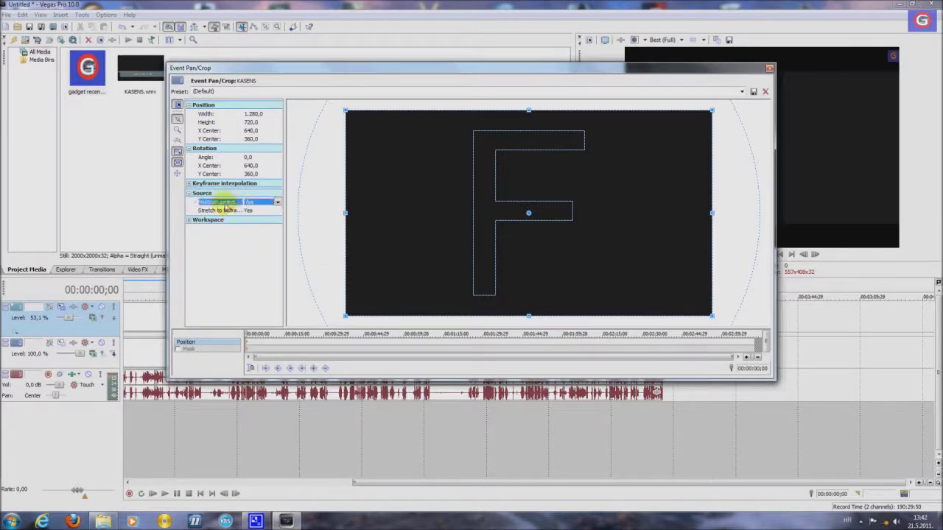
click(278, 203)
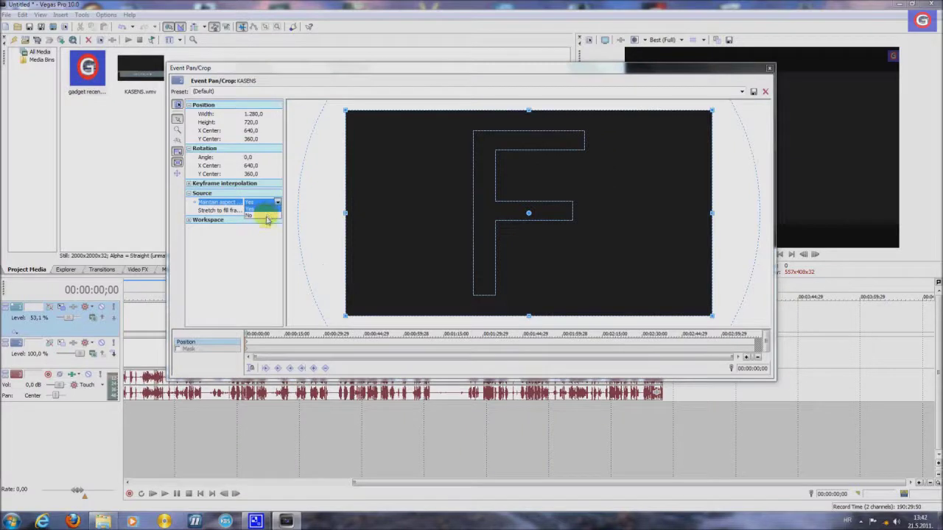
click(250, 216)
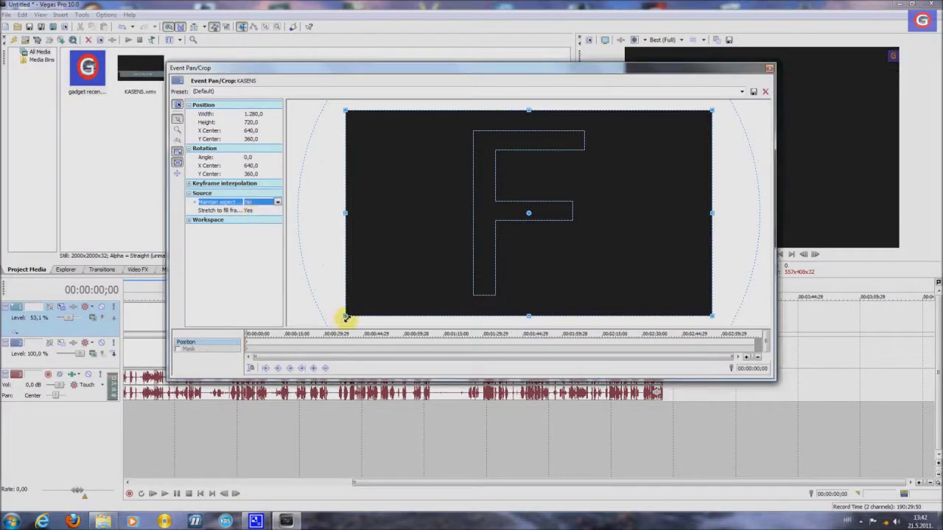
click(769, 70)
Play the project twice from 00:00:00;00 to check the Kasens G5000 intro.
drag(363, 481, 139, 484)
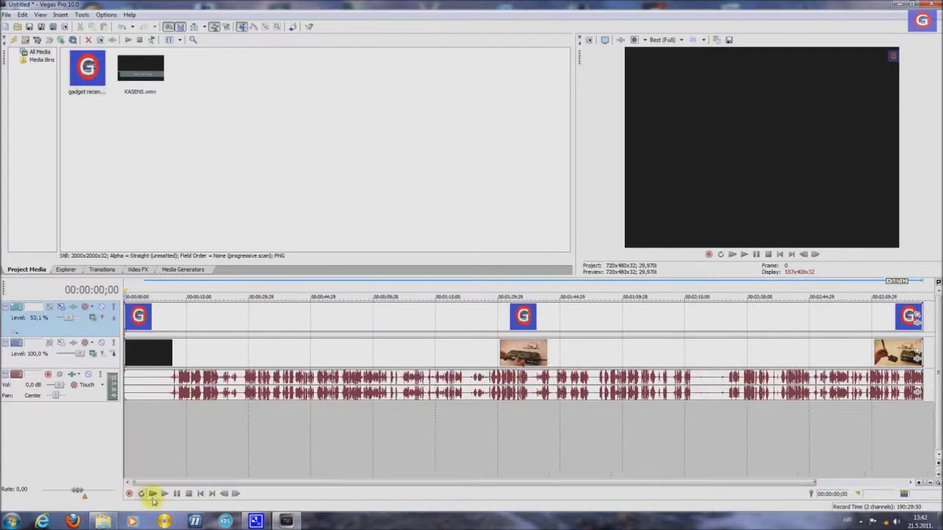
click(155, 494)
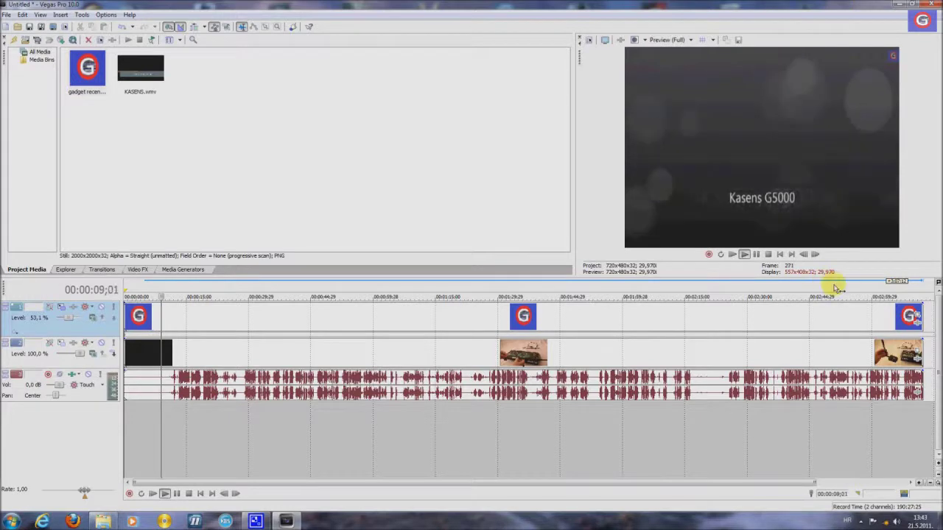
click(188, 492)
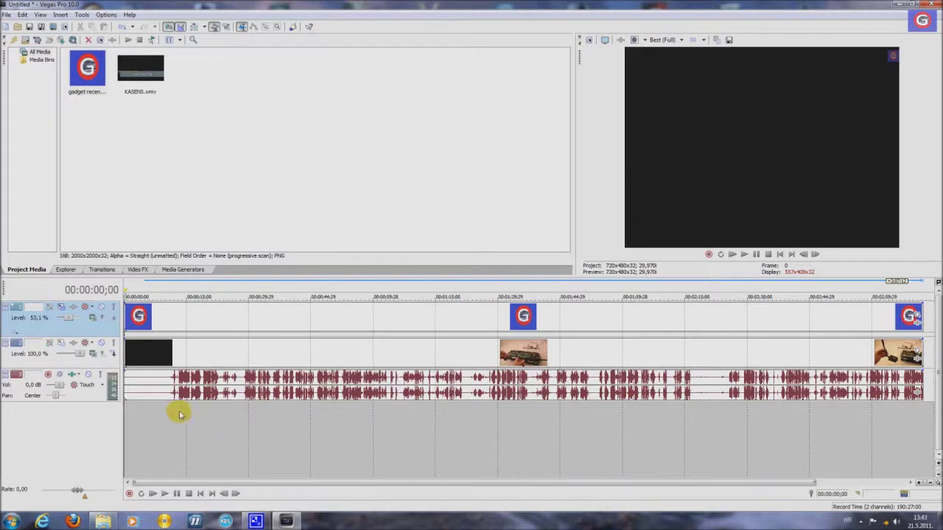
click(164, 494)
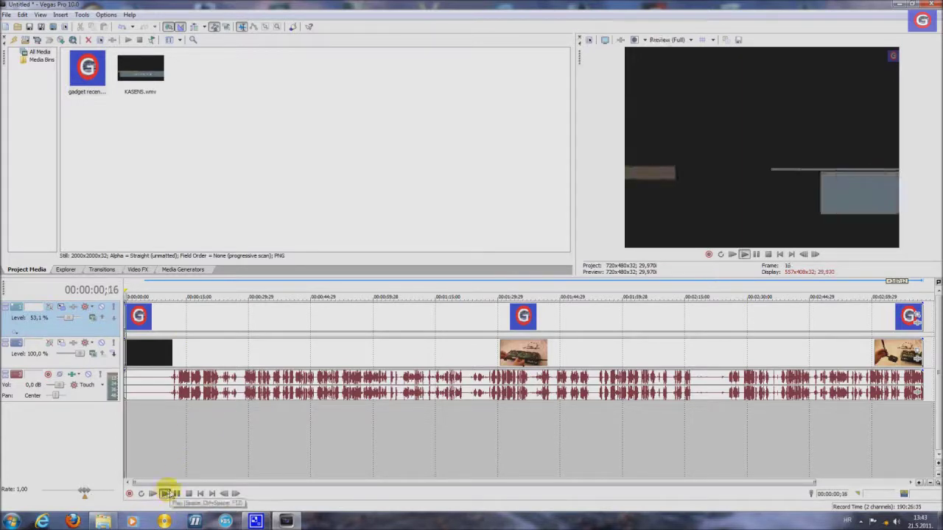
click(188, 493)
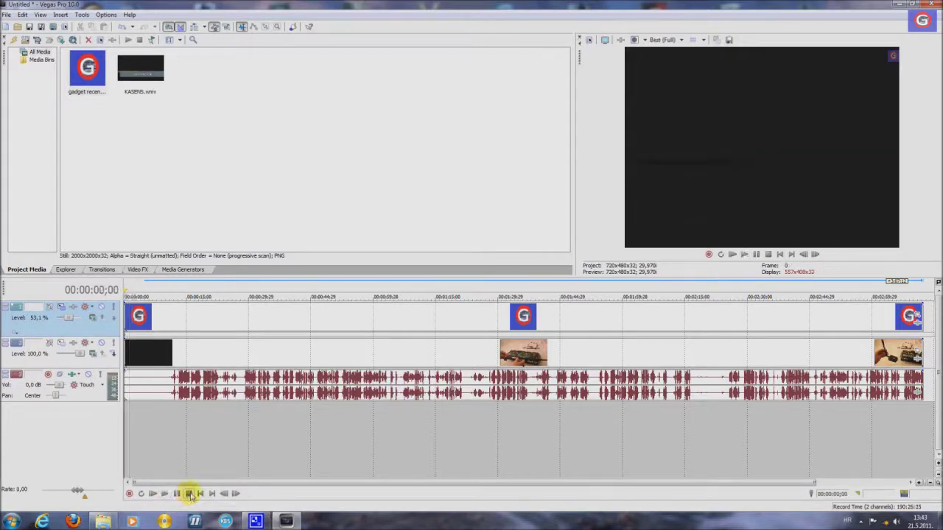
Import fax5.wav from My Music and place it at the start of the audio track.
click(6, 15)
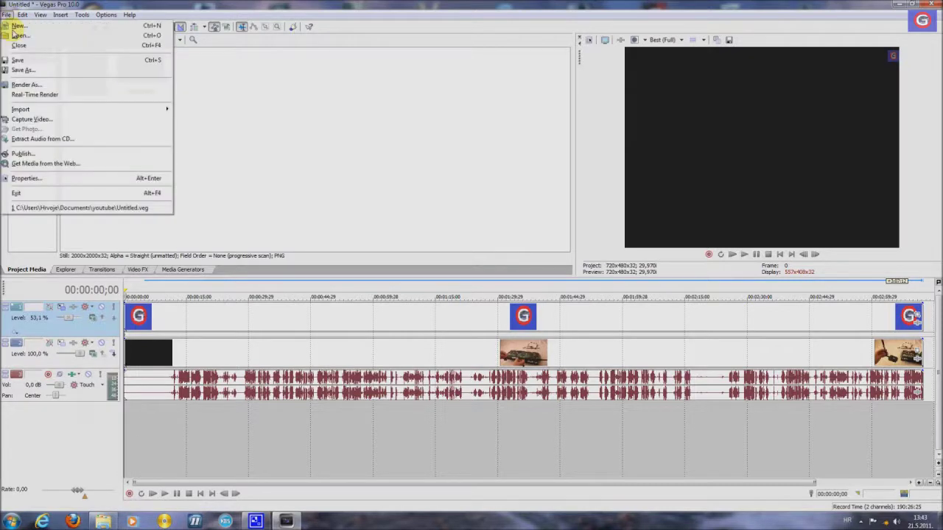
mouse_move(157, 109)
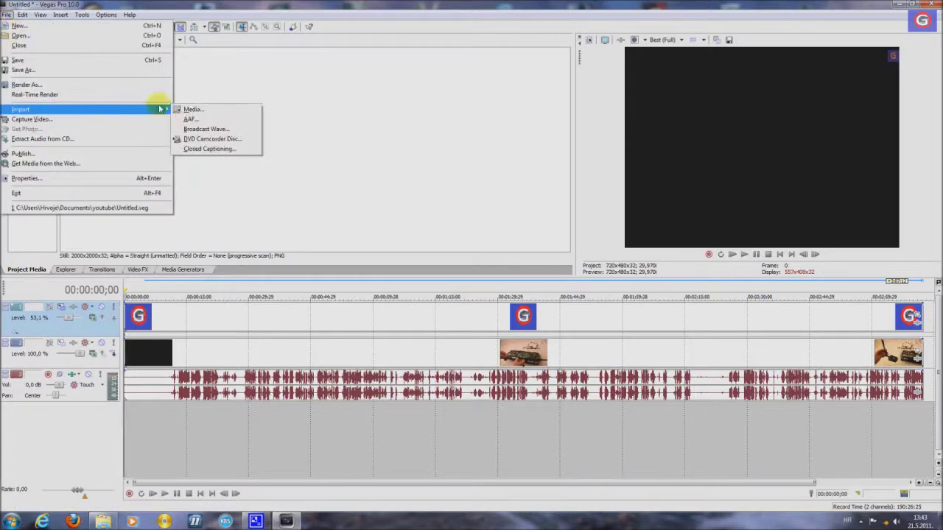
click(206, 108)
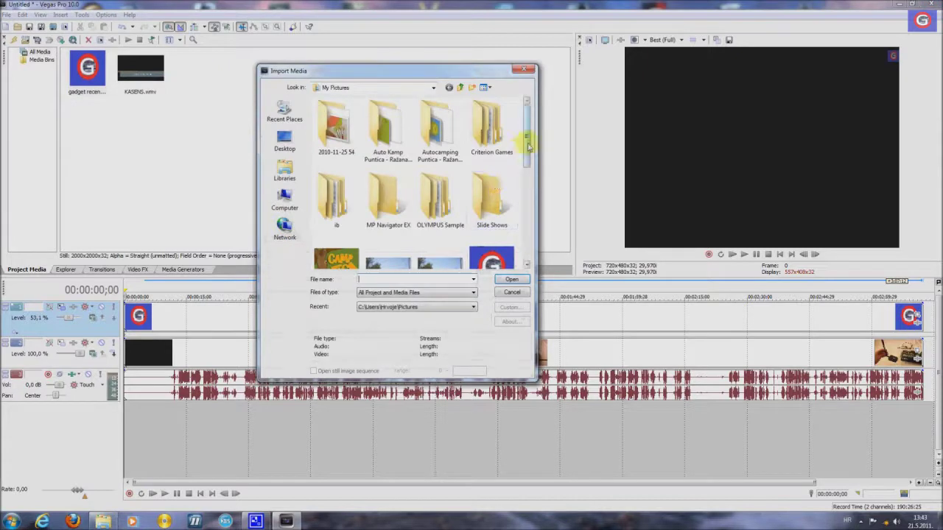
click(461, 88)
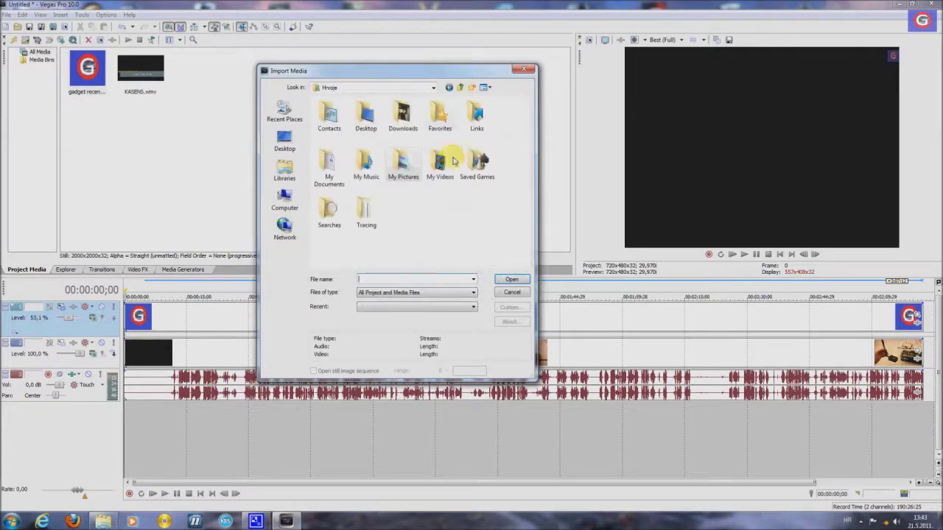
double_click(367, 165)
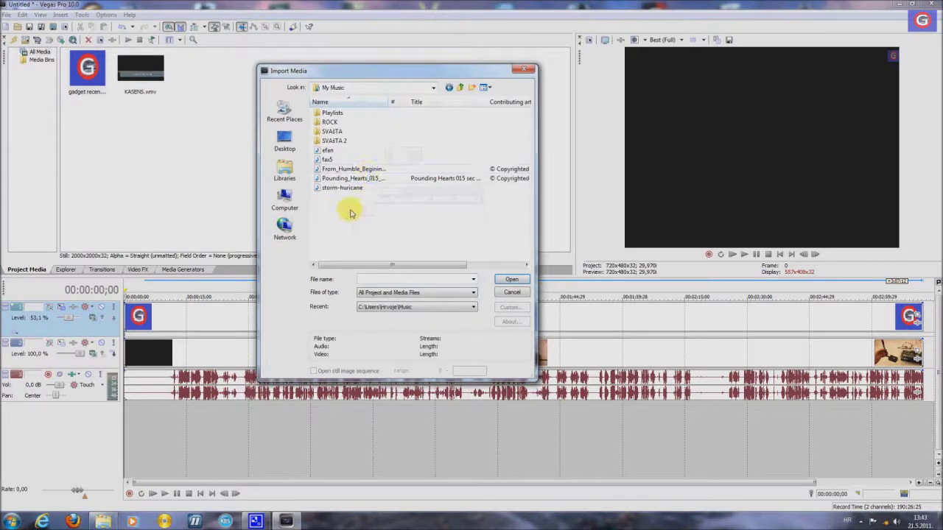
double_click(329, 160)
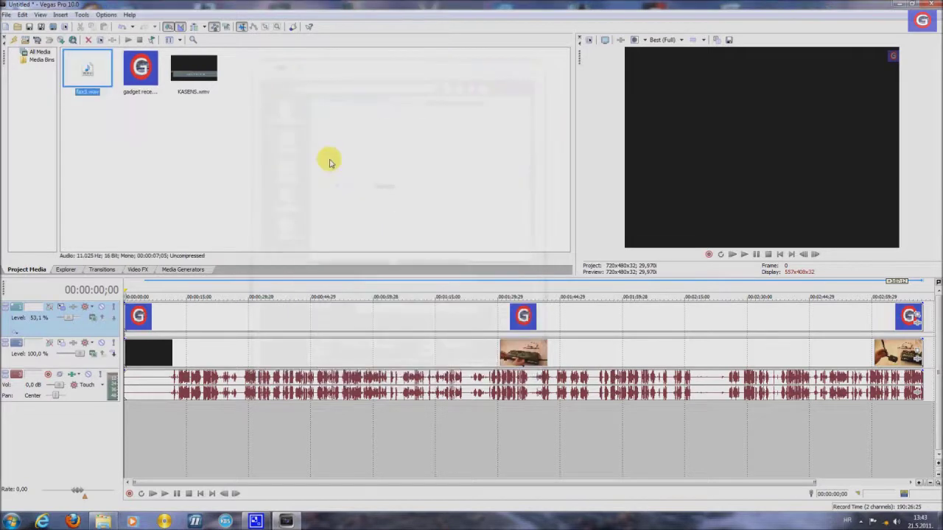
drag(82, 72, 173, 383)
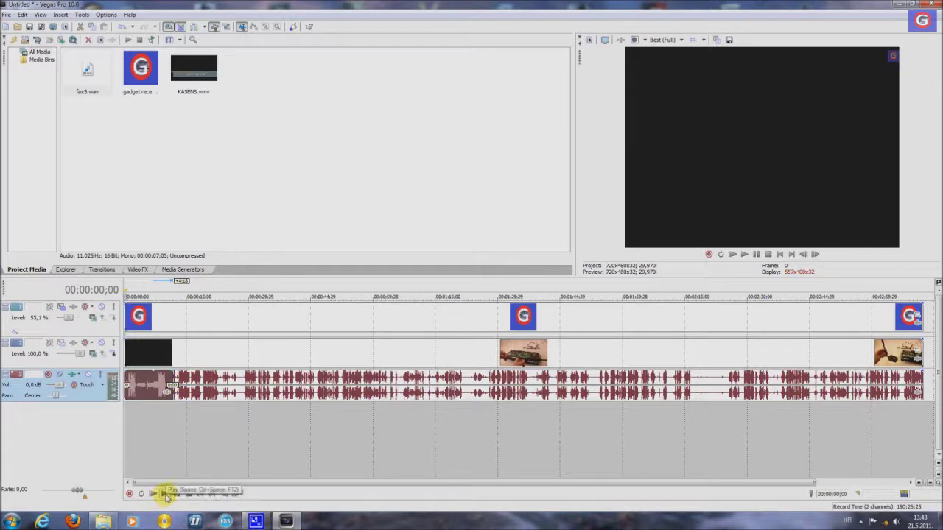
click(165, 494)
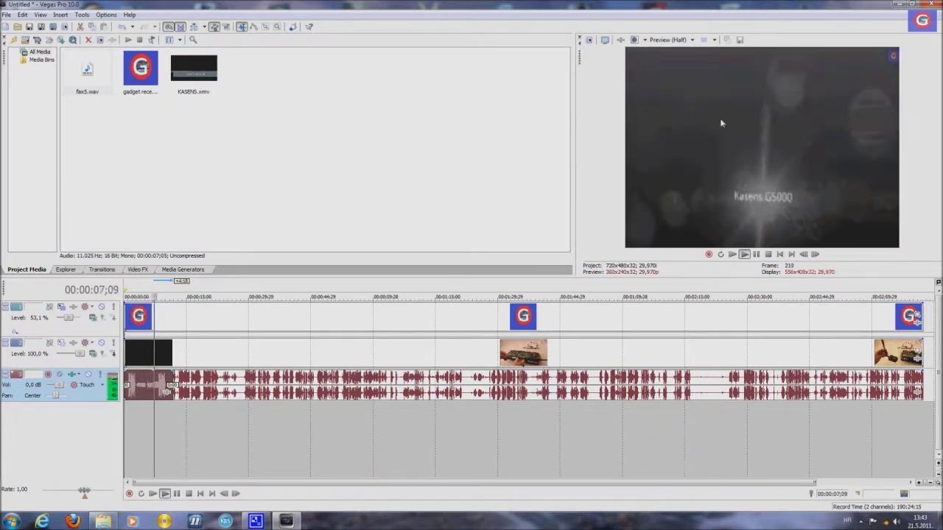
click(190, 494)
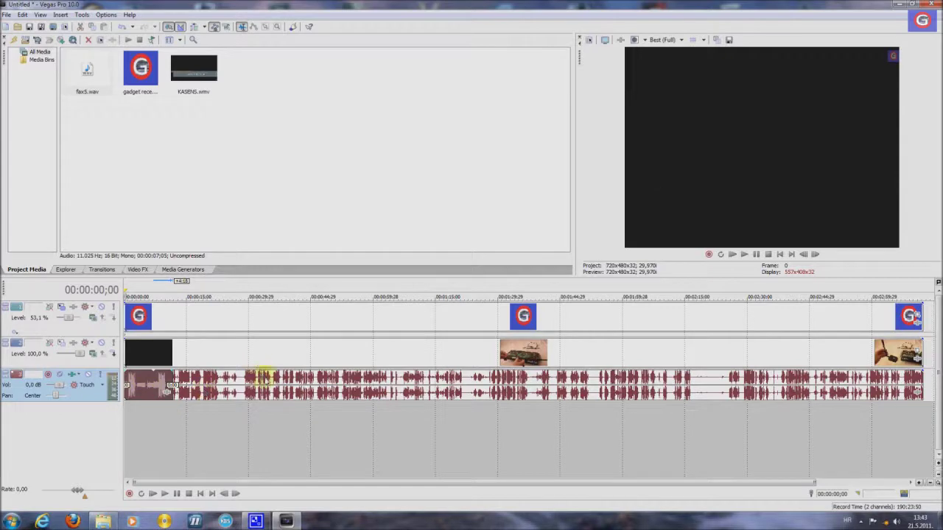
drag(322, 484, 279, 460)
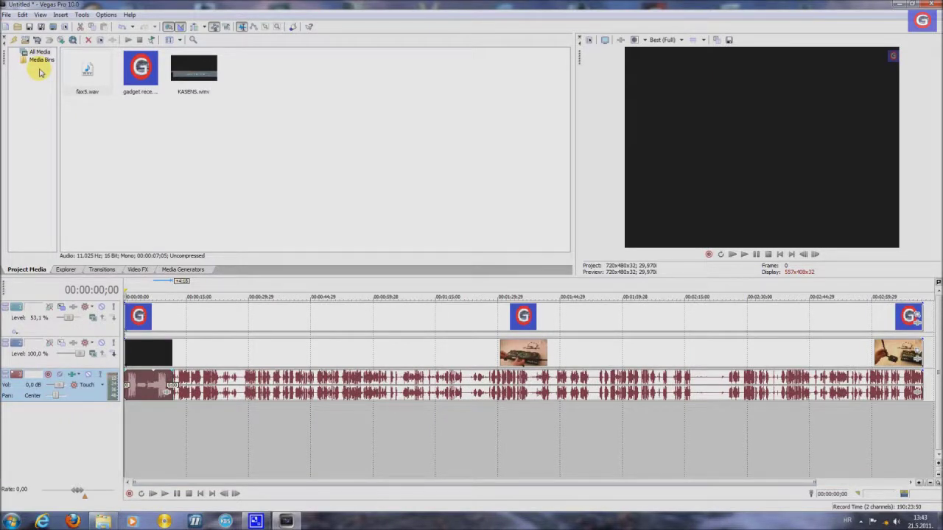
Add a fade-out to the end of the KASENS video clip (offset 00:00:02;10).
click(6, 15)
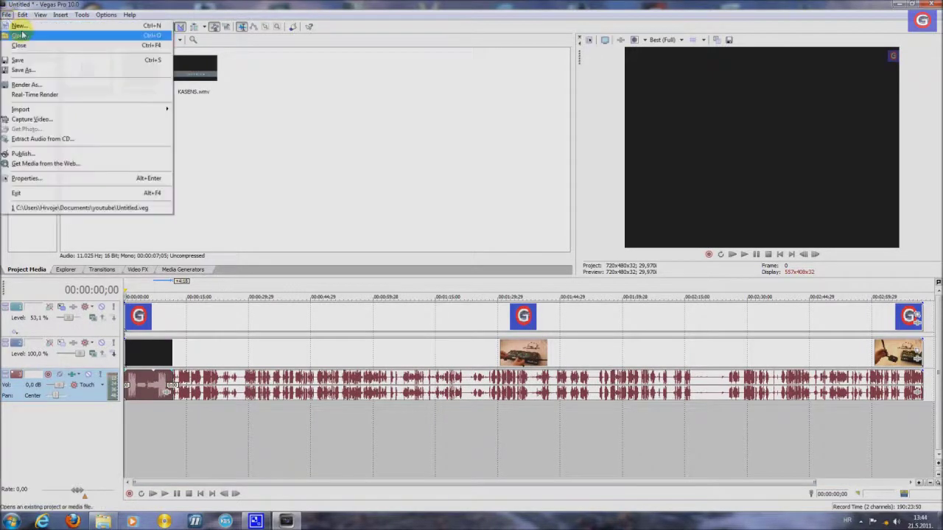
mouse_move(22, 15)
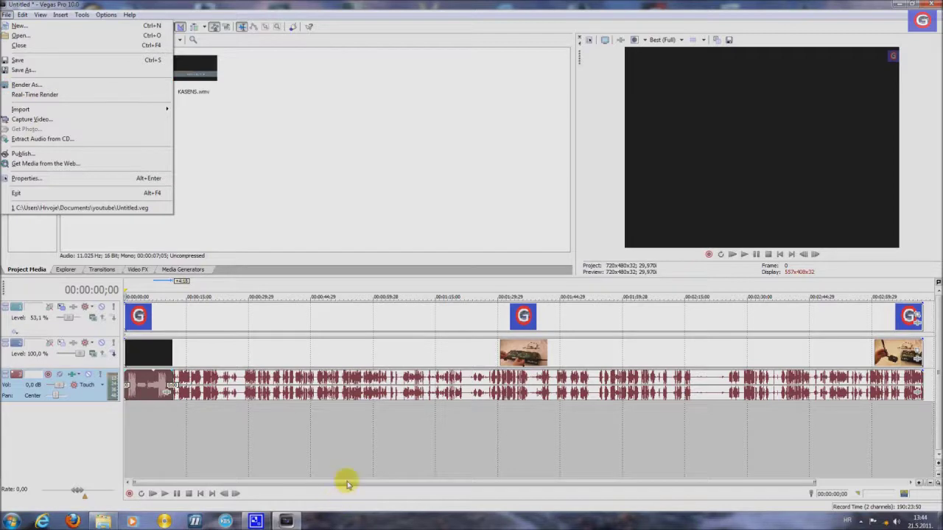
drag(347, 482, 509, 485)
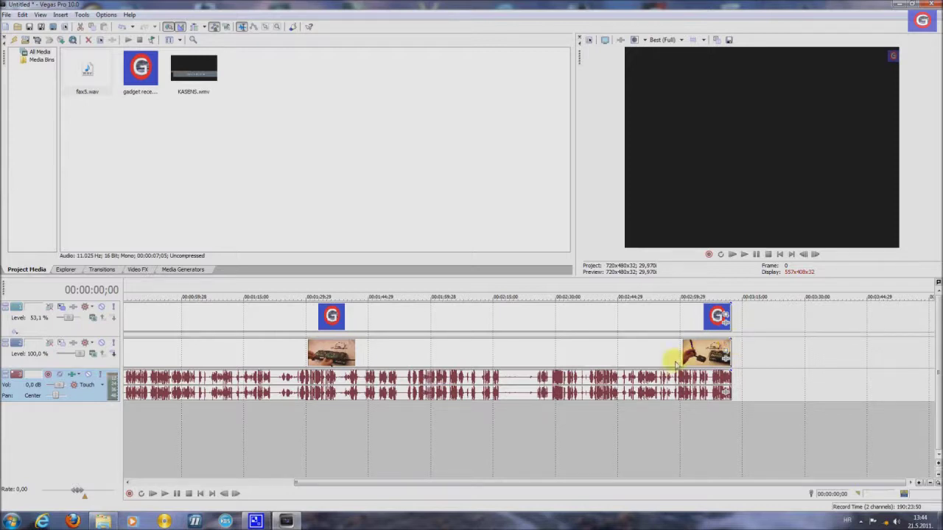
click(727, 341)
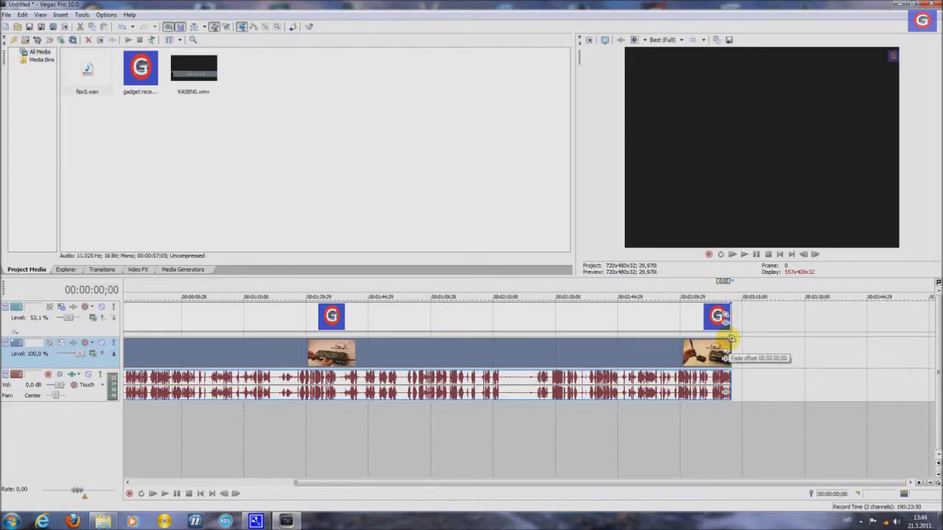
drag(731, 338, 725, 341)
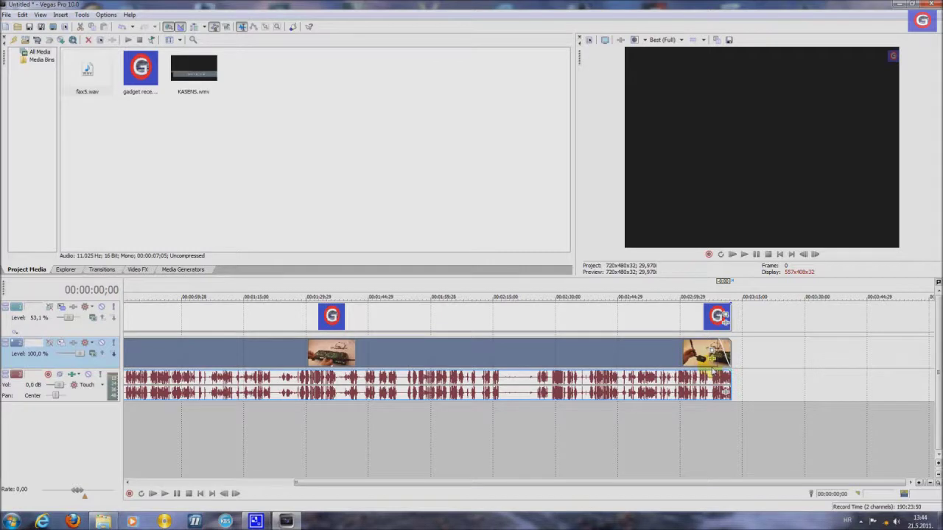
Play the clip's closing seconds to check the fade-out.
click(712, 377)
click(165, 493)
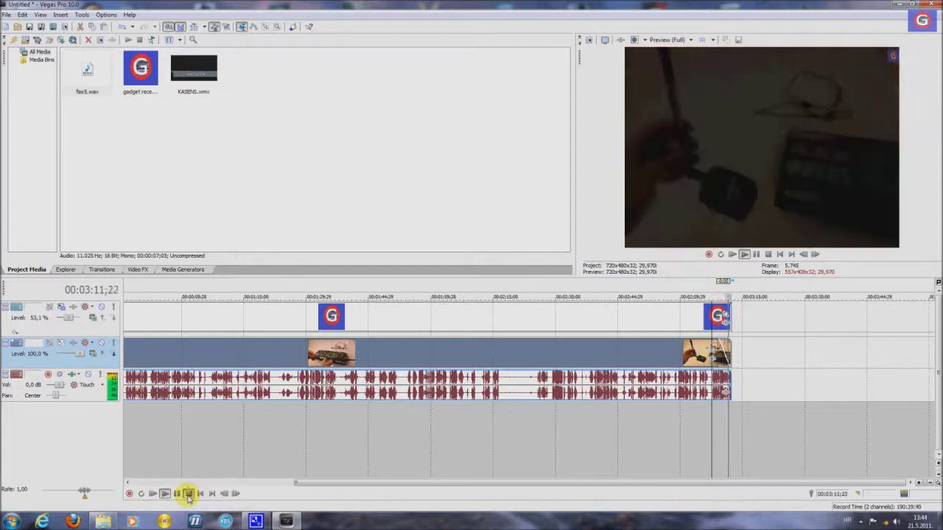
click(189, 494)
Start rendering the project to a file named test.
drag(307, 483, 139, 484)
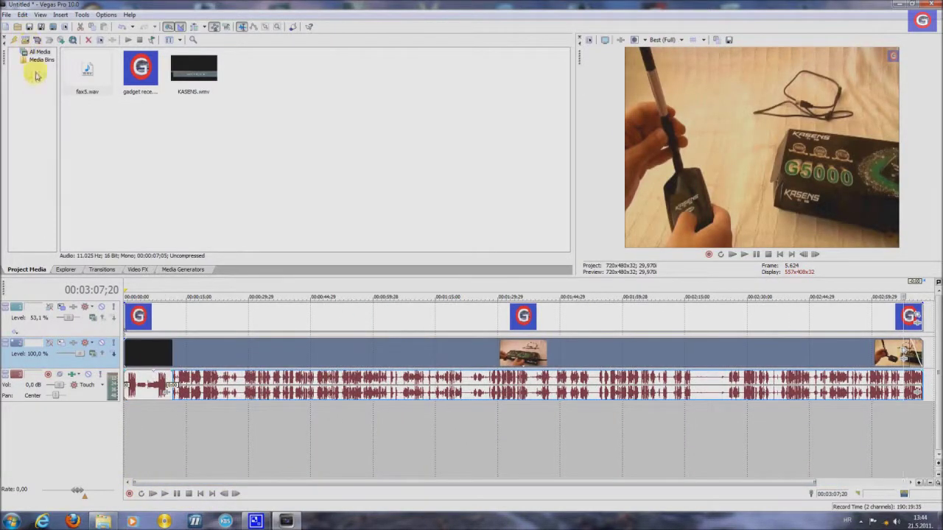
click(6, 16)
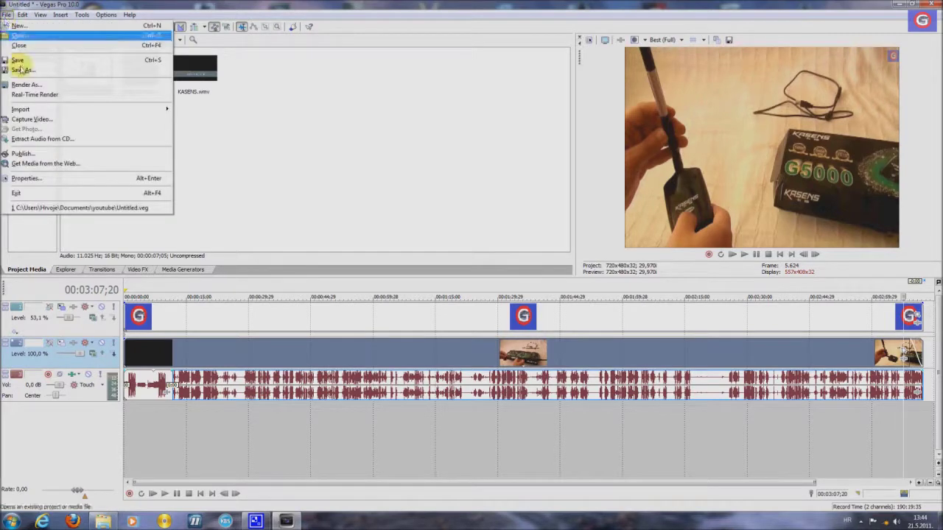
click(74, 84)
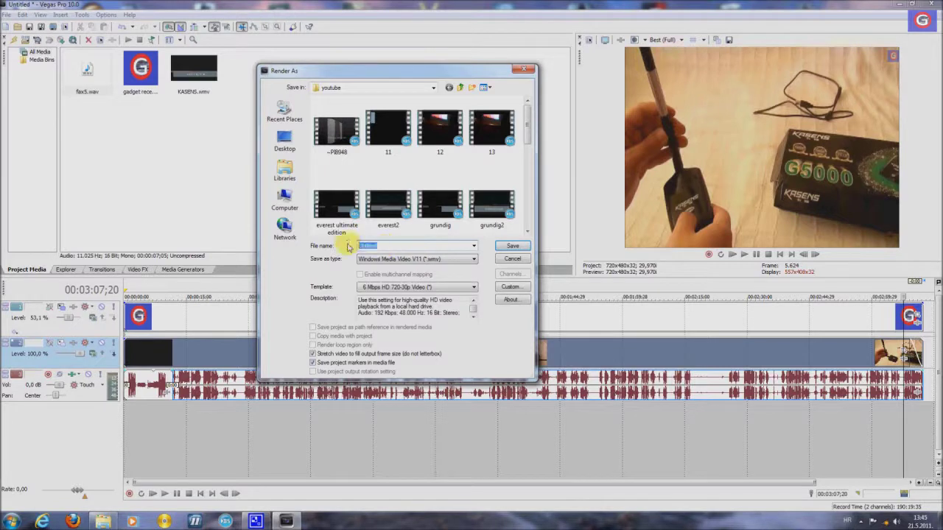
text(test)
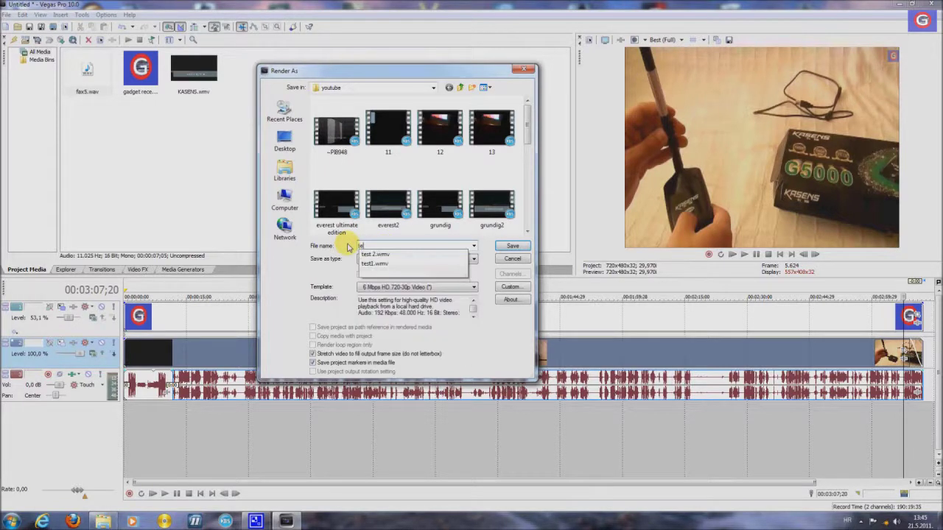
Choose Windows Media Video V11 with the 6 Mbps HD 720-30p Video template, without project markers.
click(295, 291)
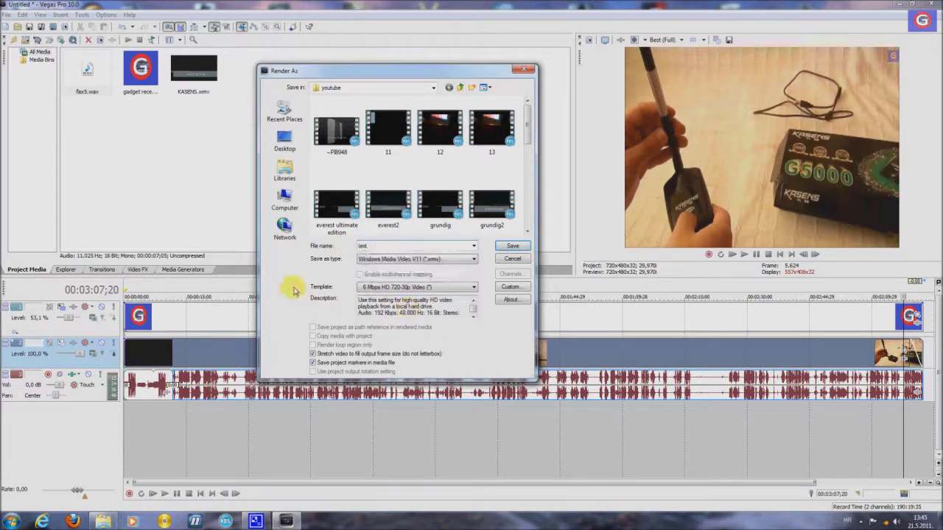
click(392, 264)
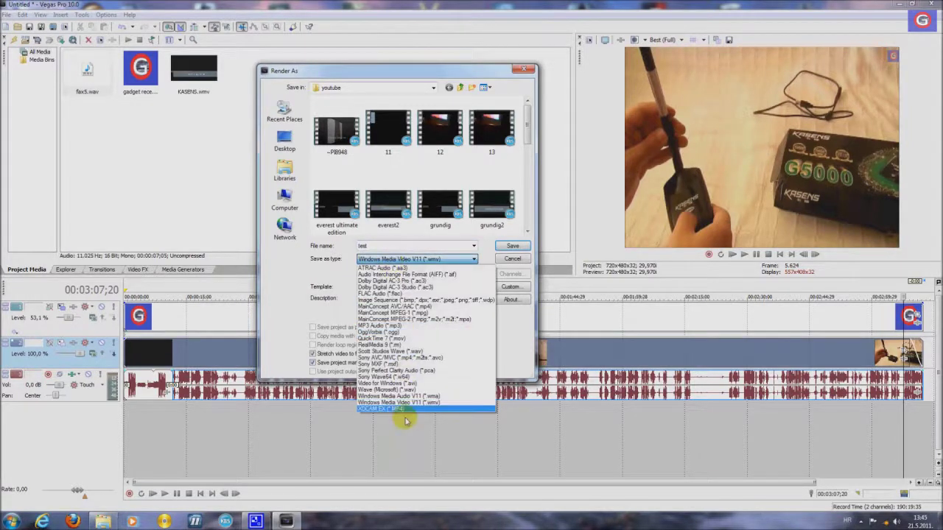
click(405, 402)
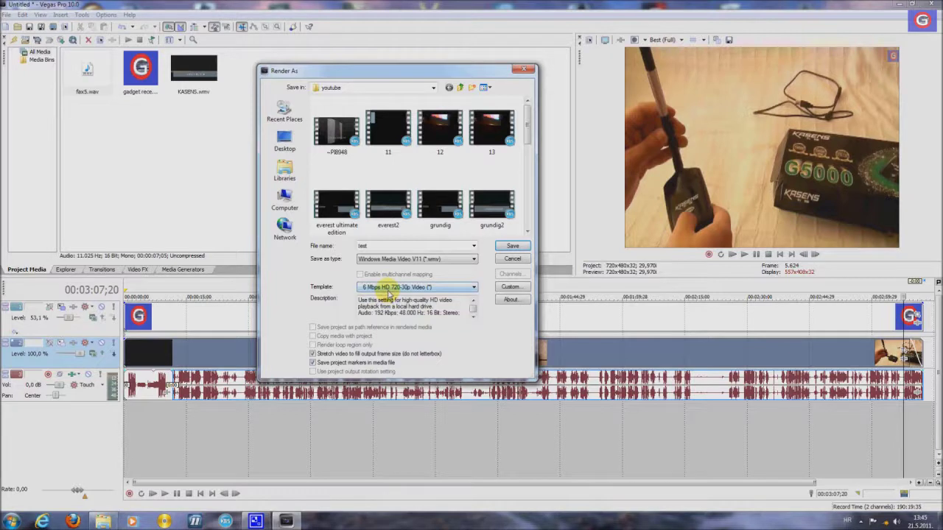
click(388, 291)
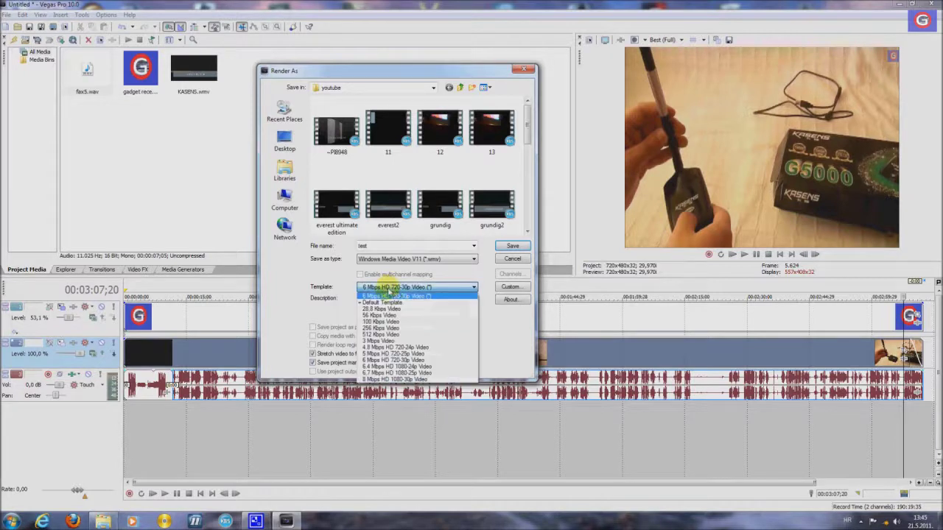
click(413, 361)
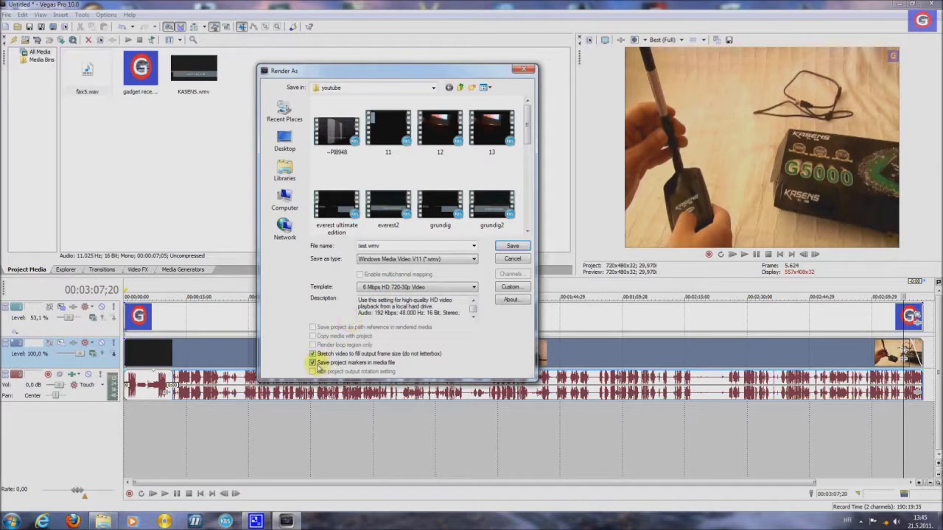
click(312, 363)
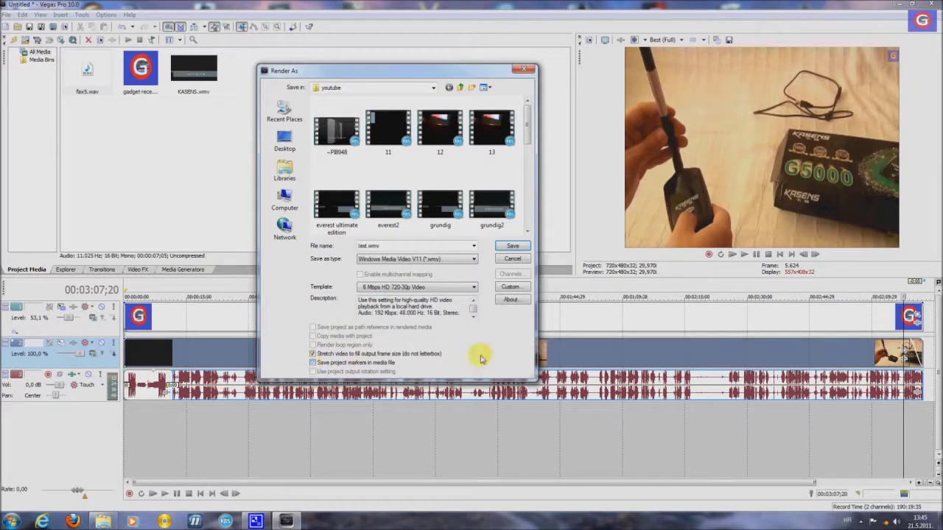
In the custom template settings, keep constant bit rate audio and video, and set smoothness to 100 (Sharpest).
click(513, 287)
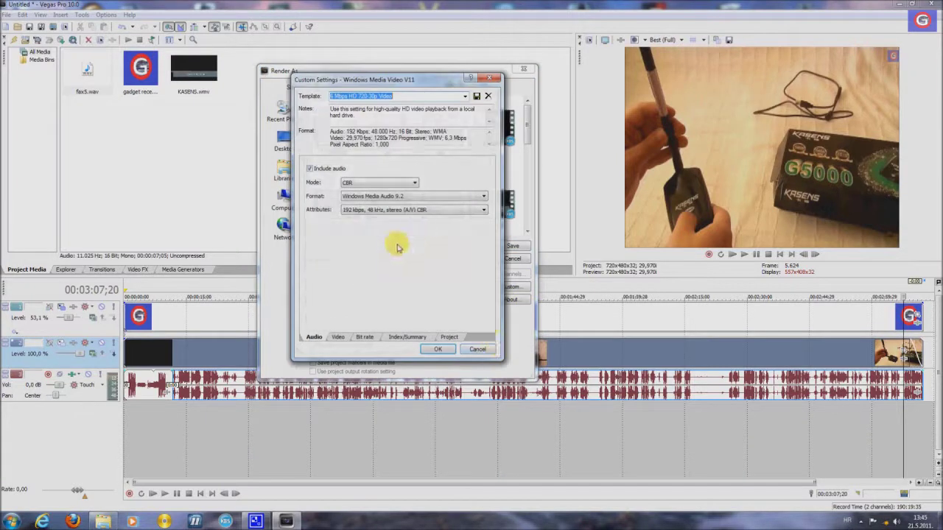
click(365, 183)
click(366, 189)
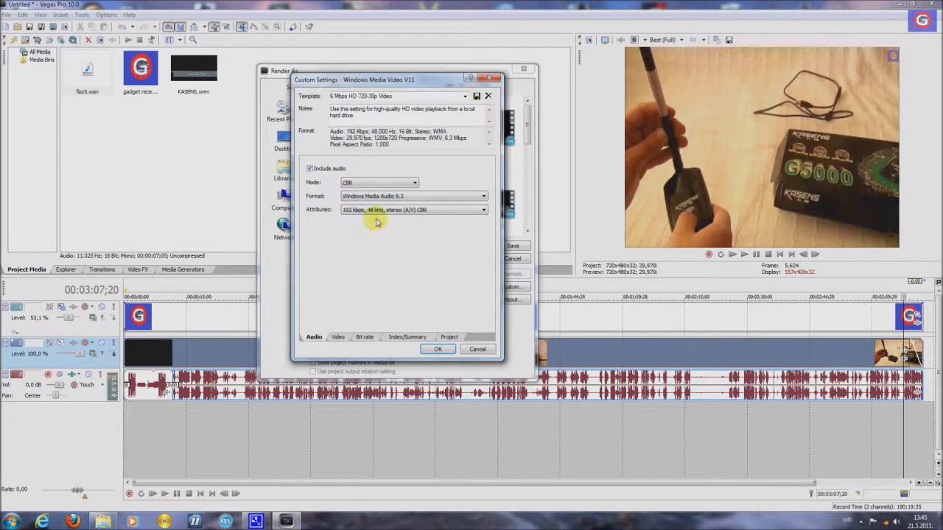
click(339, 338)
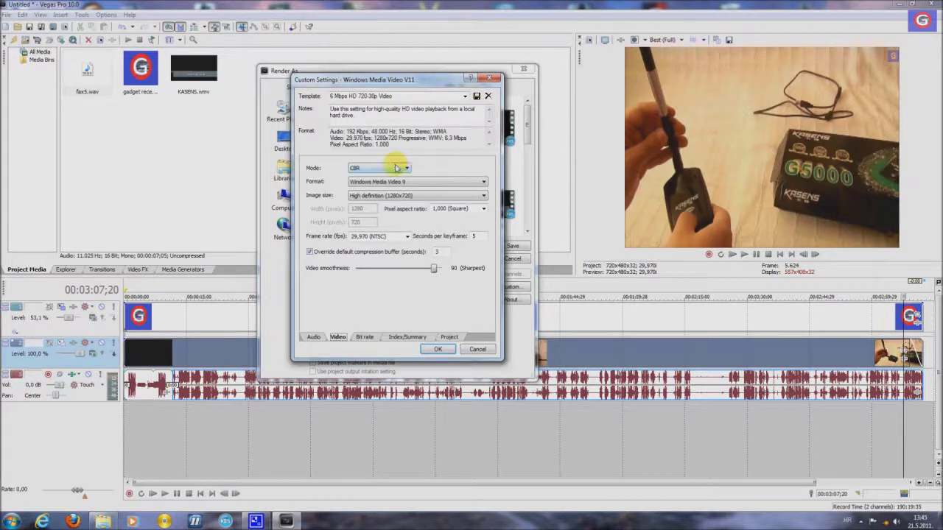
click(391, 170)
click(404, 177)
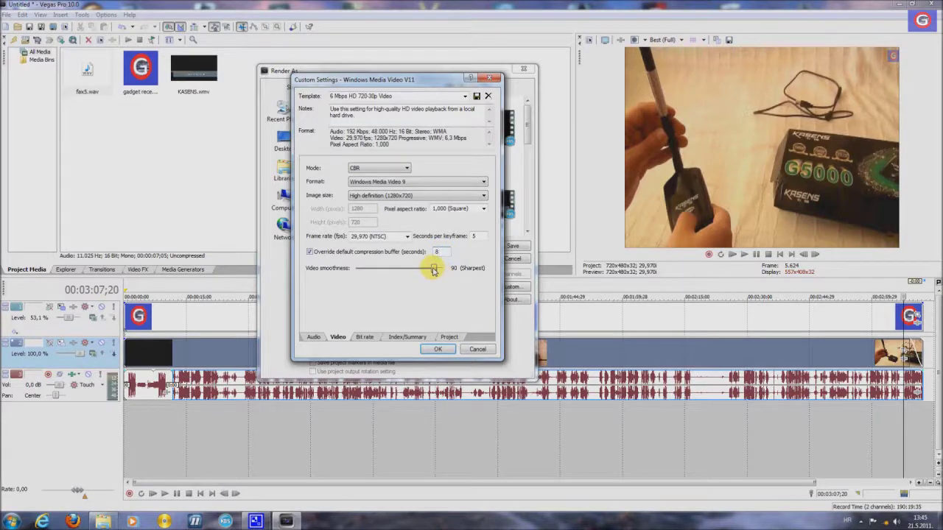
drag(433, 270, 442, 268)
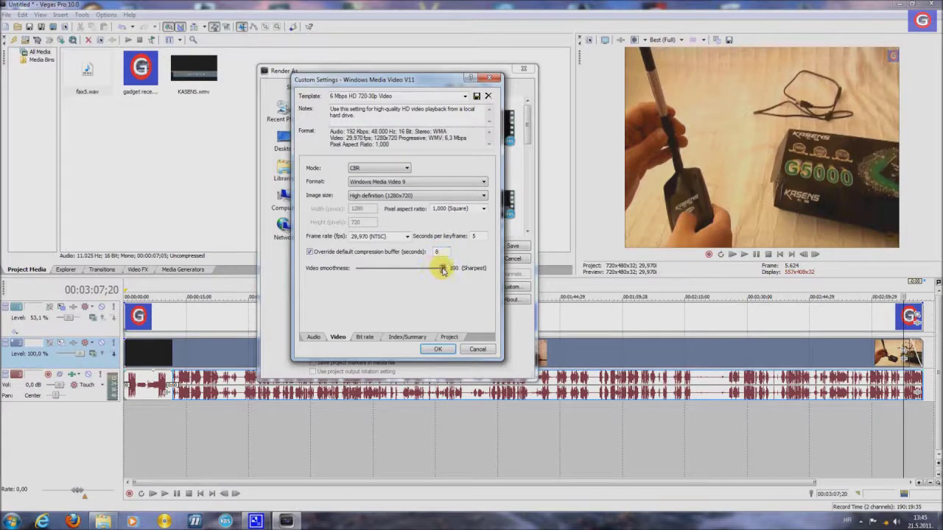
Set the project's video rendering quality to Best and confirm the custom template.
click(365, 337)
click(402, 337)
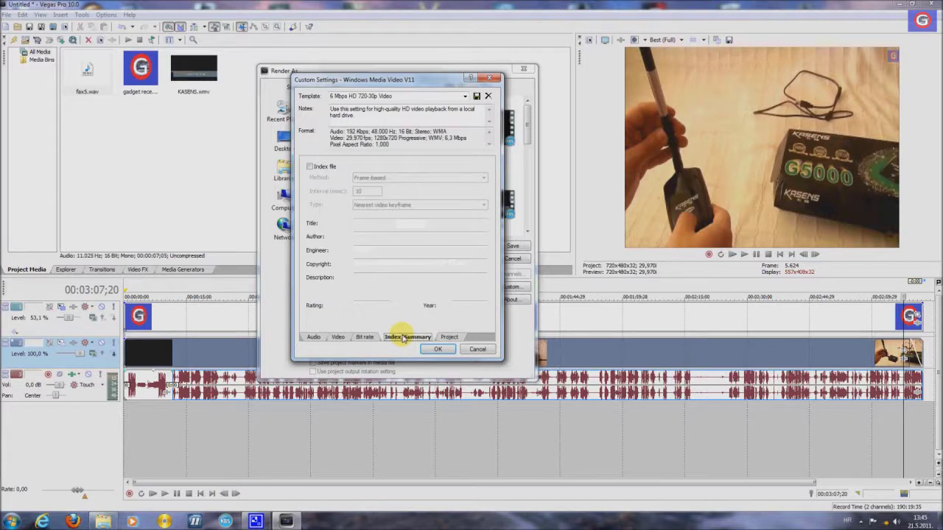
click(448, 337)
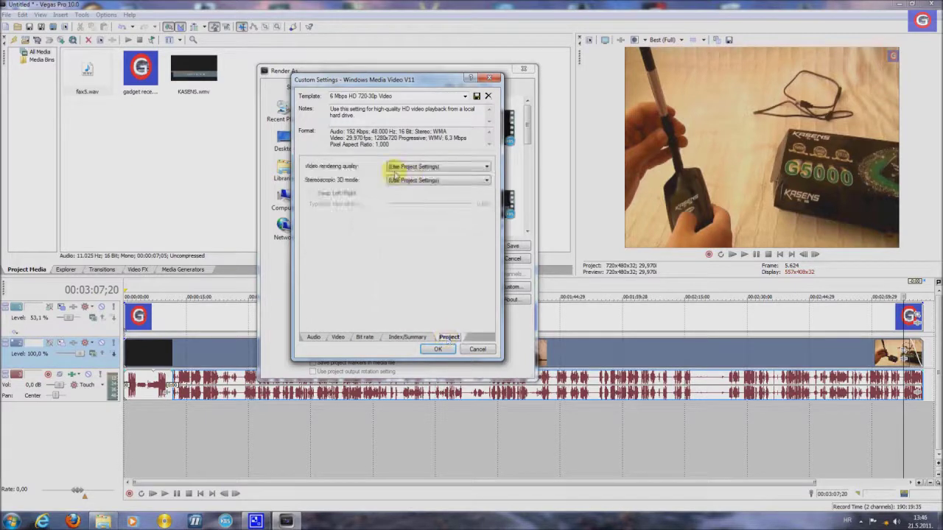
click(412, 168)
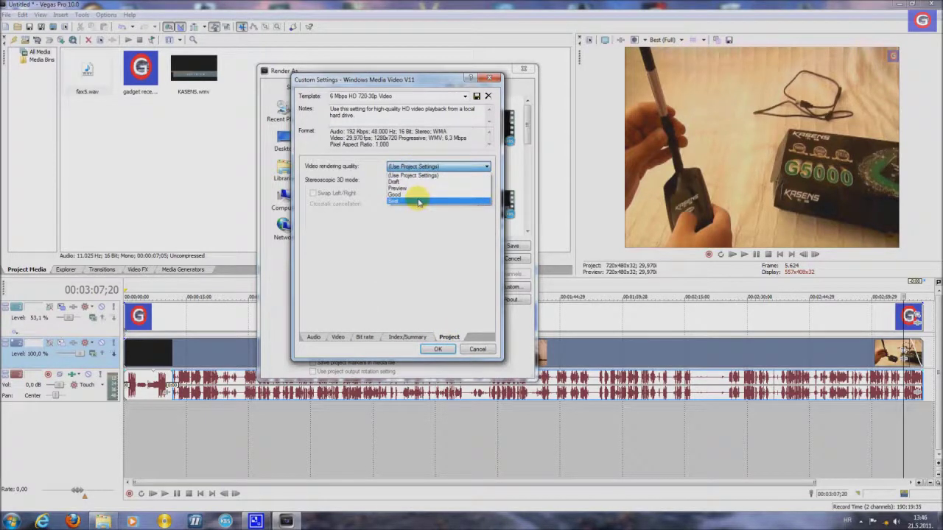
click(418, 202)
click(437, 349)
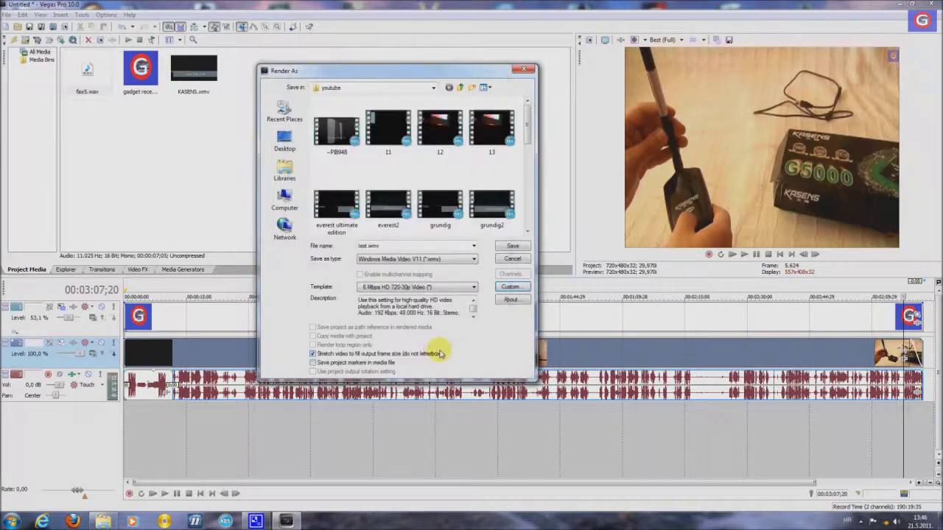